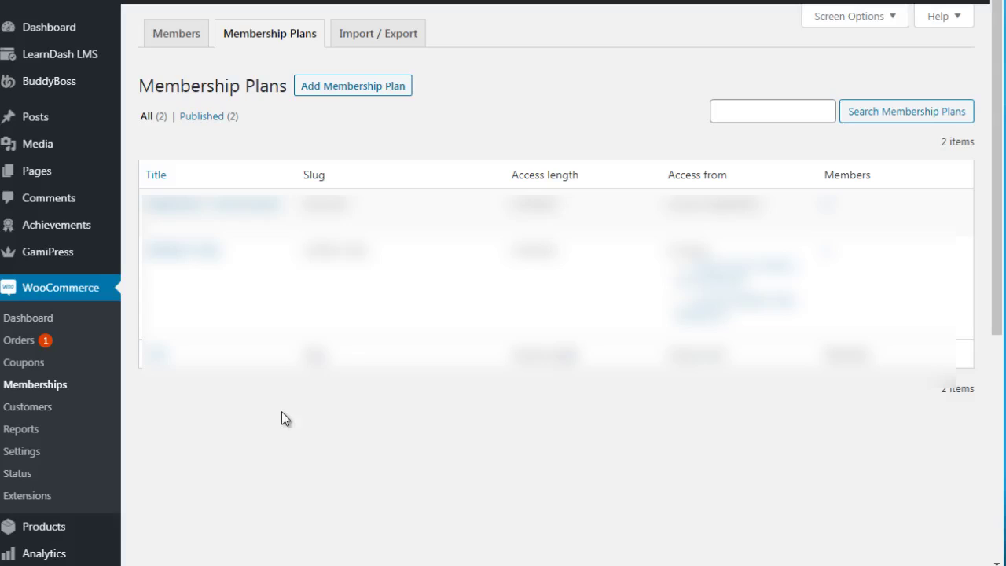
Create a new membership plan titled "Free Level 2"
left_click(364, 89)
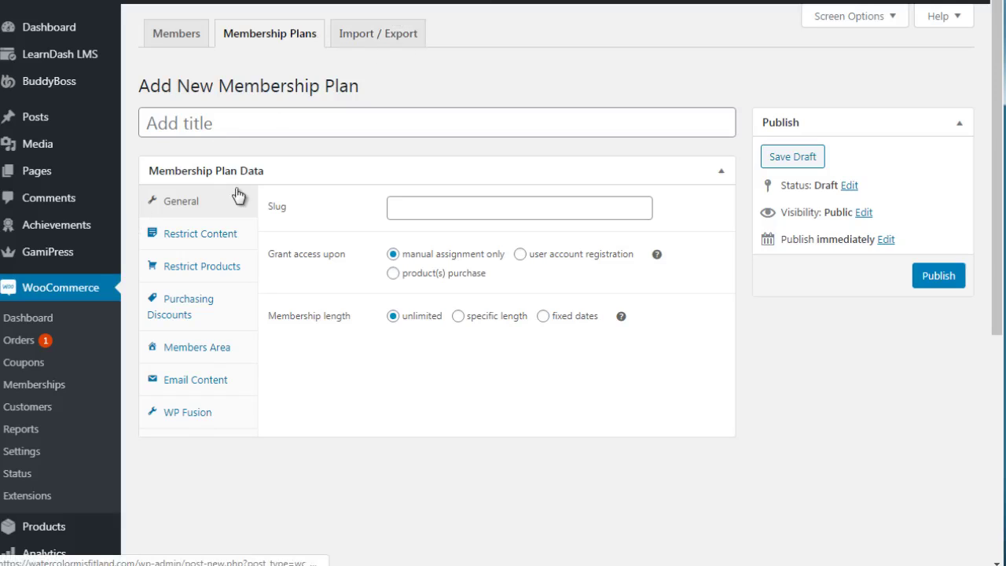
left_click(238, 121)
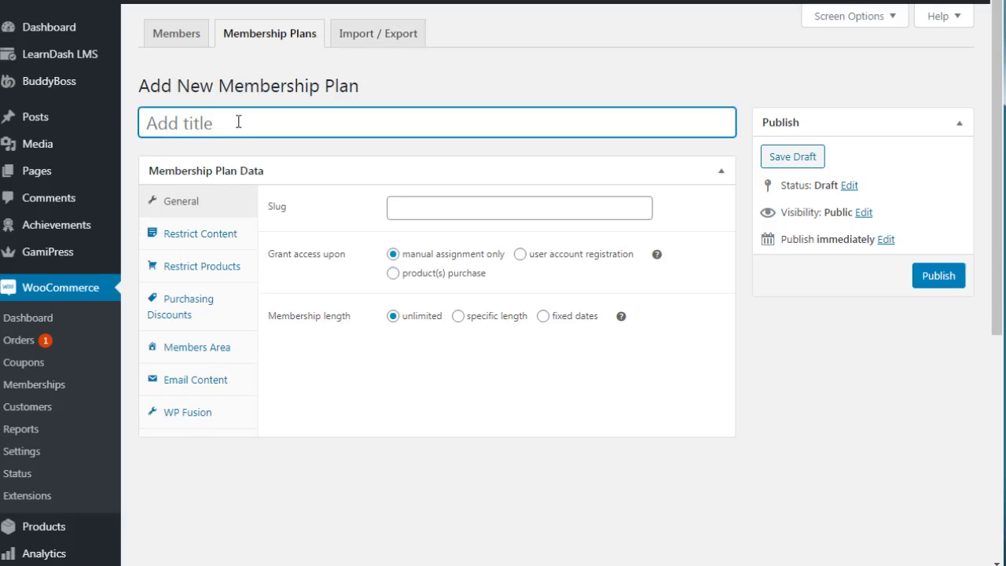
type("Free Level 2")
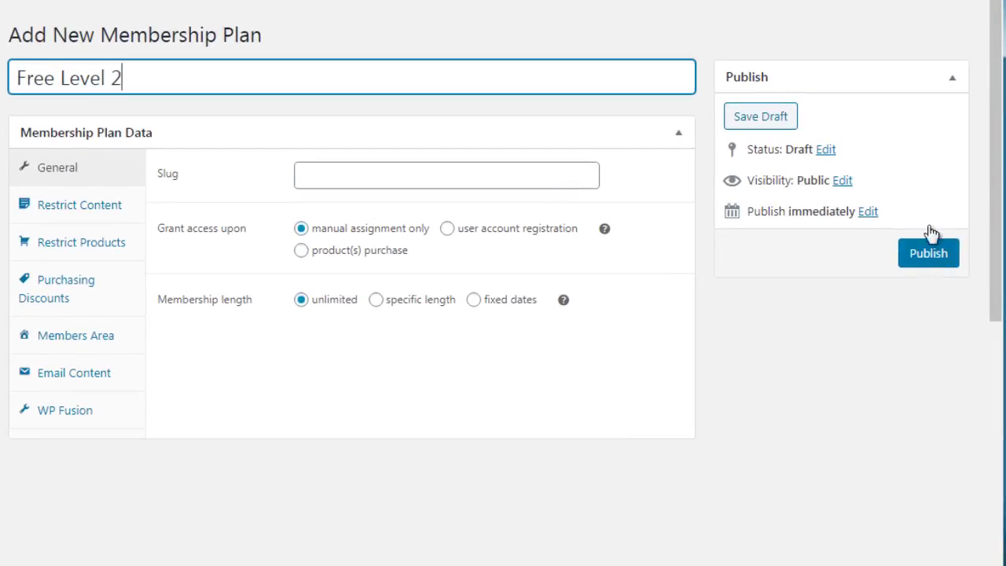
Set the plan's slug to "free-level-2-test"
scroll(786, 150, "down", 1)
left_click(329, 168)
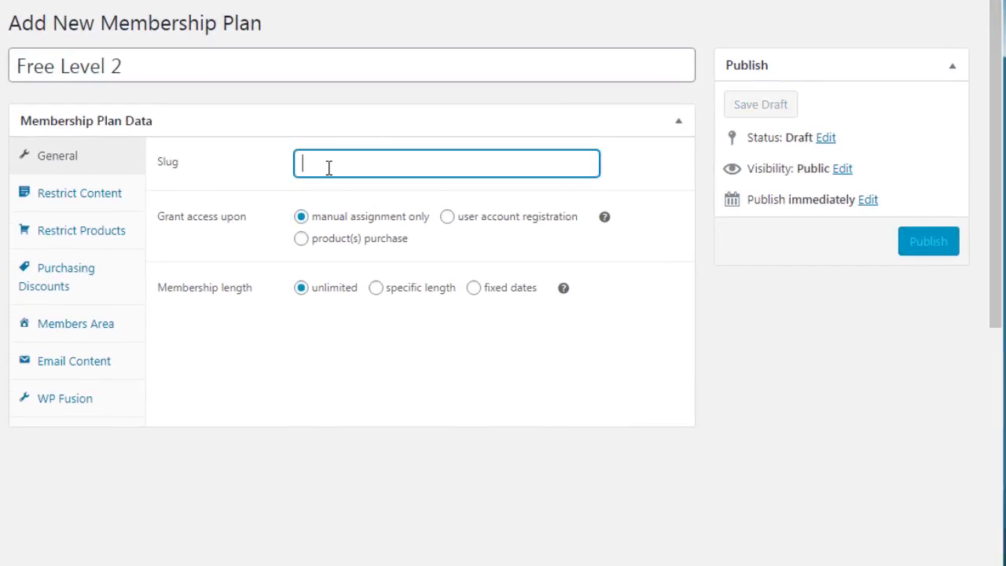
type("free-level-2-test")
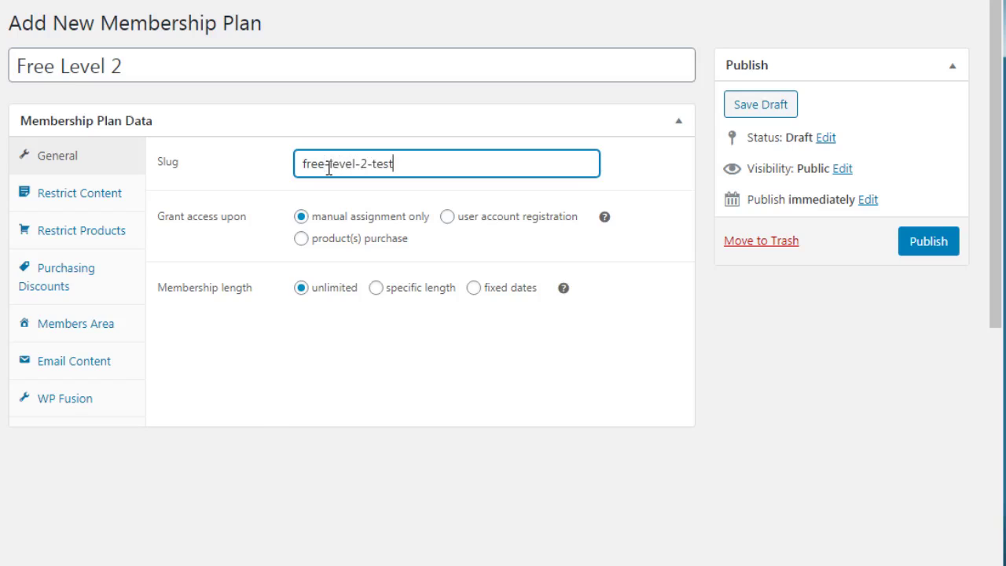
left_click(268, 425)
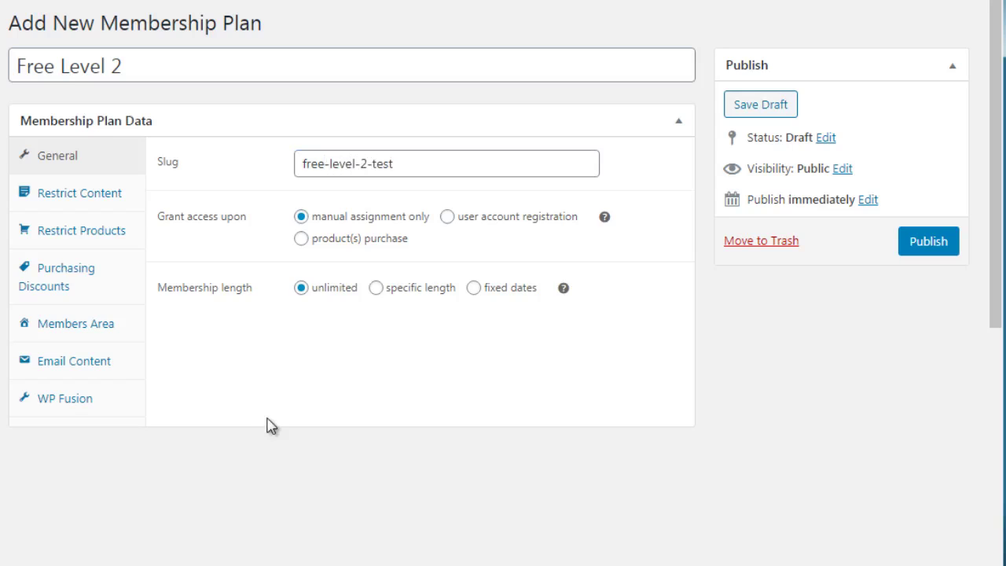
Enlarge the page and collapse the admin menu to give the plan form more room
key("ctrl+plus")
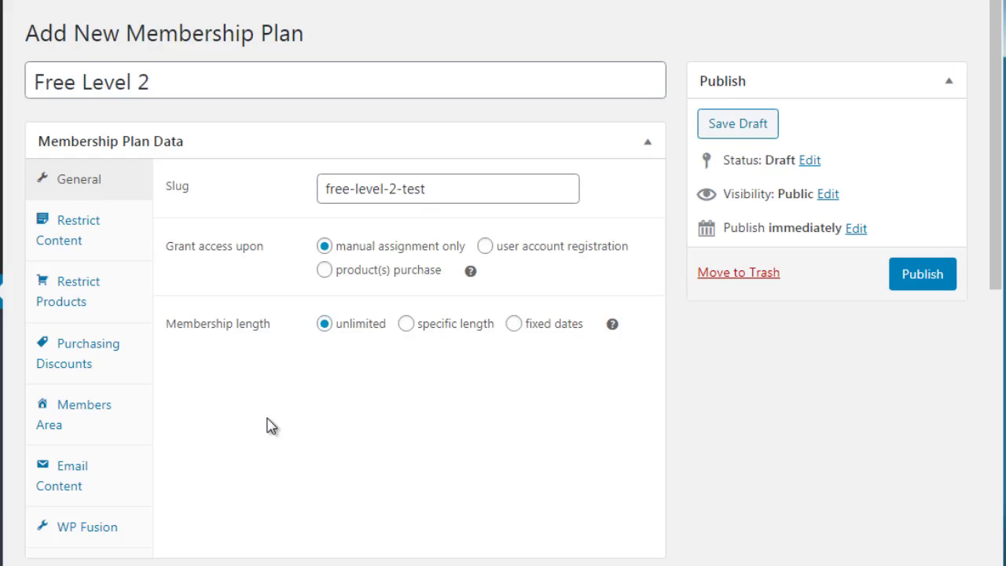
key("ctrl+plus")
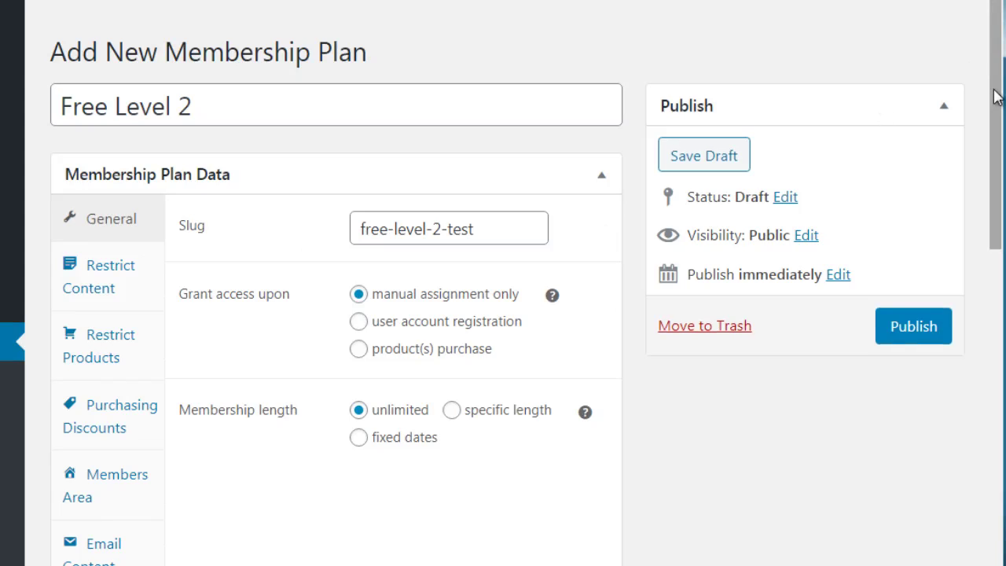
left_click_drag(996, 96, 996, 357)
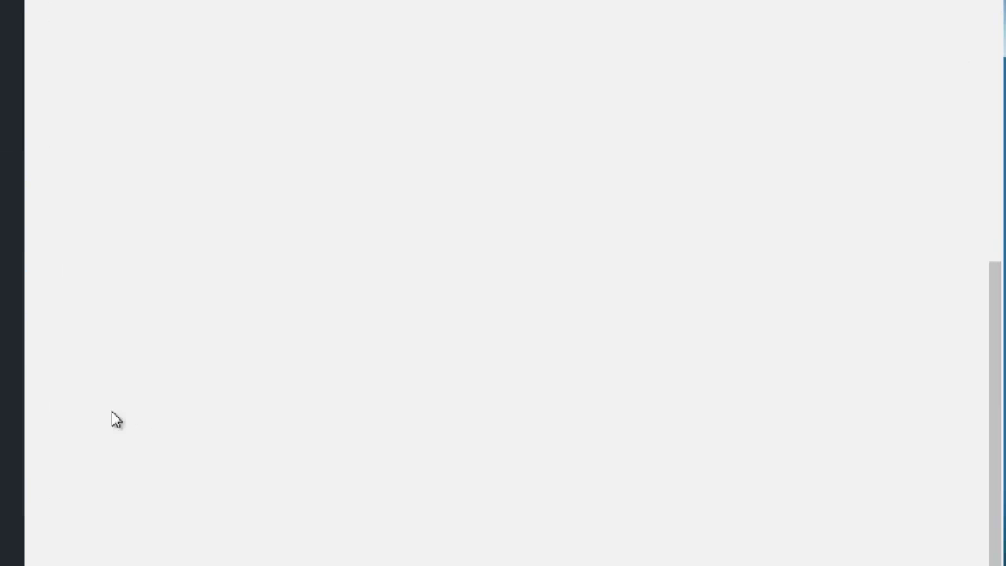
left_click(6, 542)
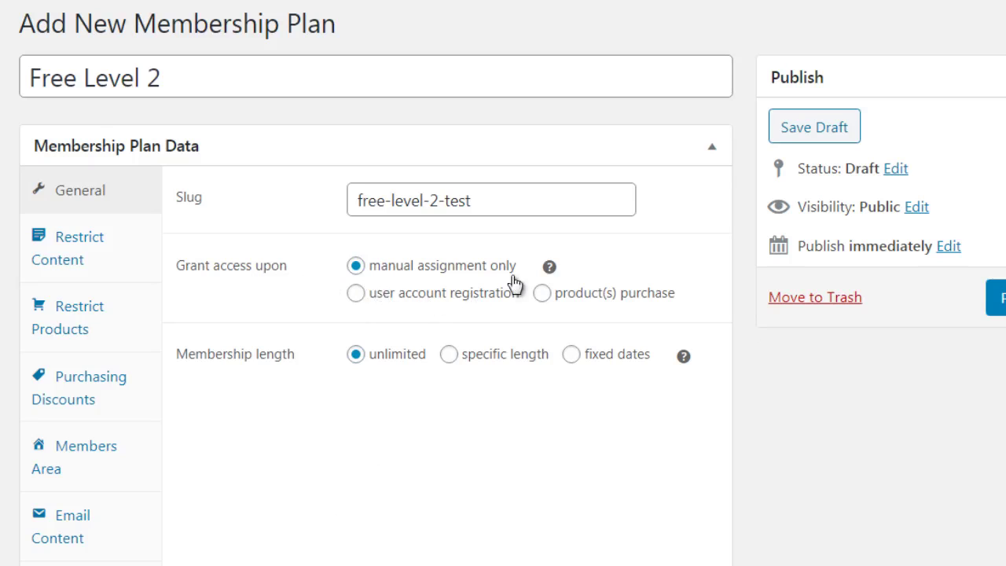
Grant access to the plan upon user account registration, leaving the membership length at unlimited
mouse_move(544, 267)
left_click(415, 304)
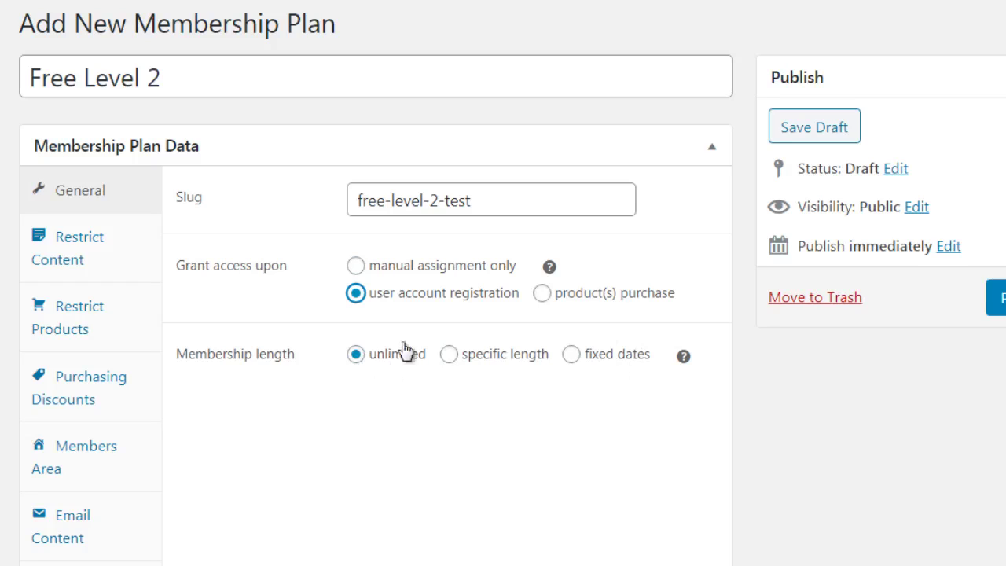
left_click(132, 257)
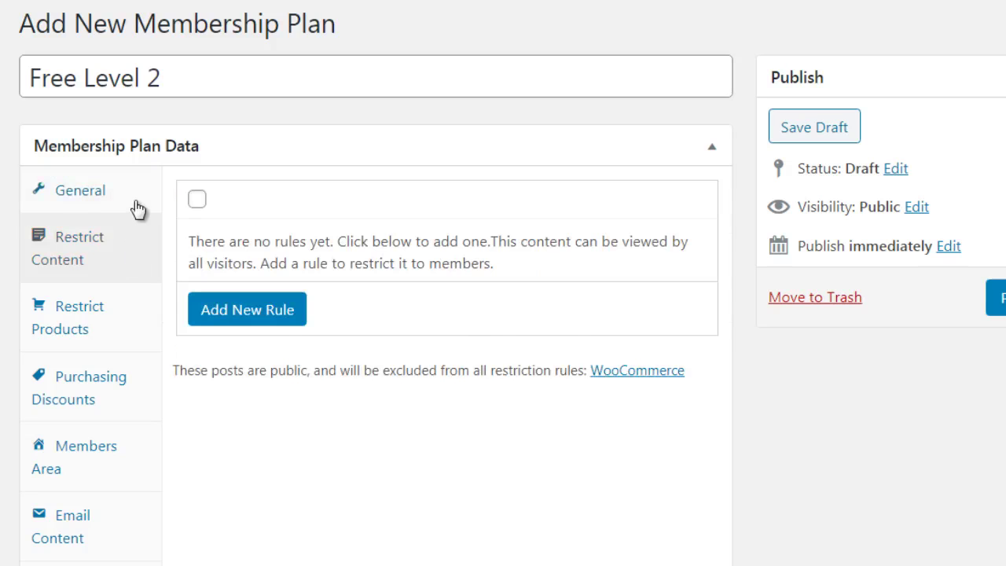
left_click(135, 207)
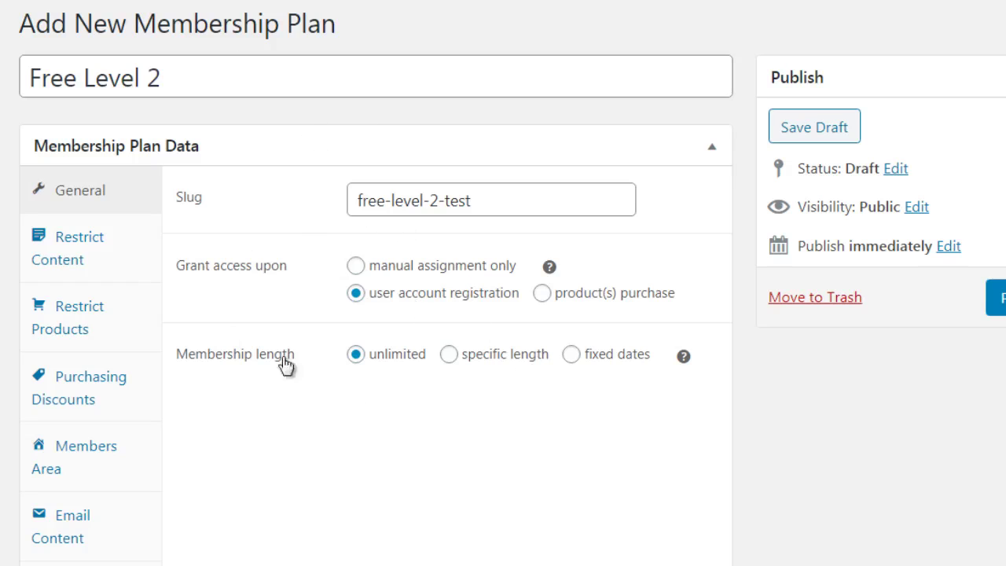
Enable the select-all checkbox of the content restriction rules and add a rule with the type Pages
left_click(130, 259)
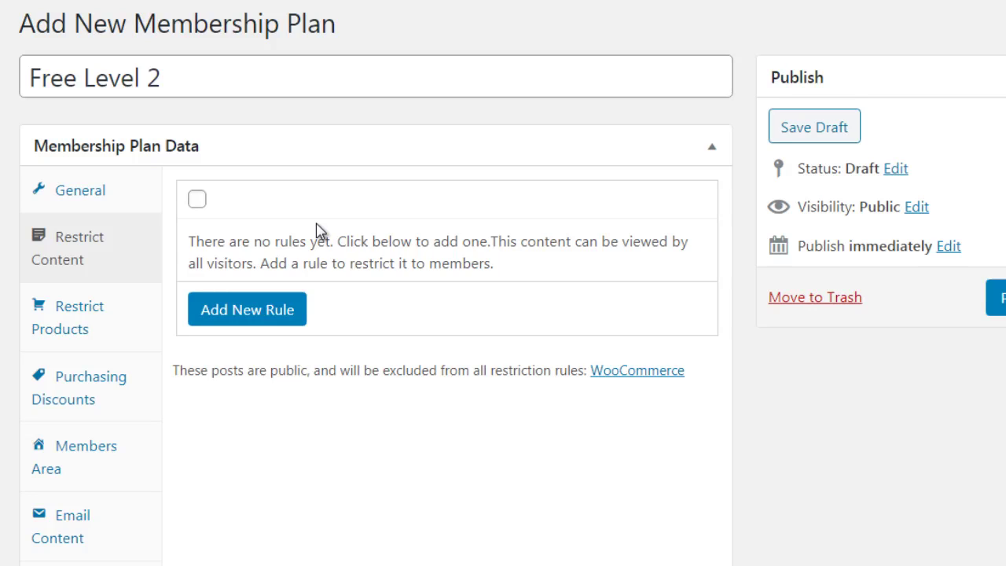
left_click(198, 201)
left_click(268, 315)
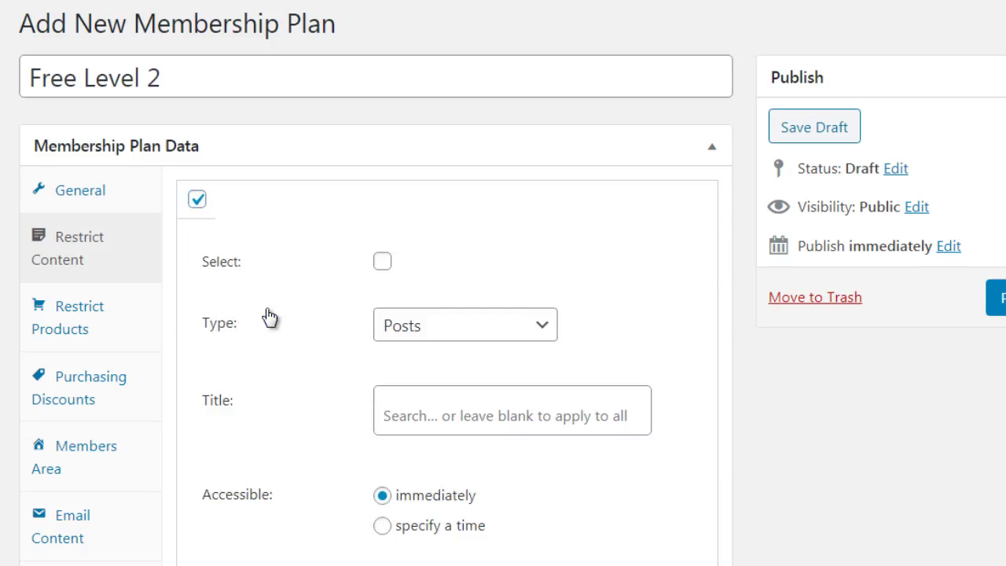
left_click(417, 334)
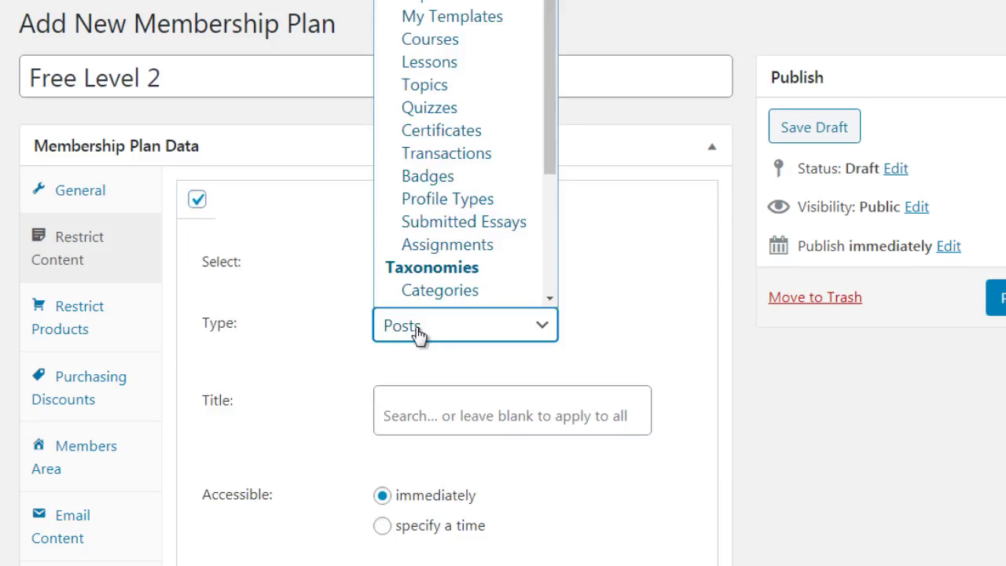
scroll(411, 63, "down", 1)
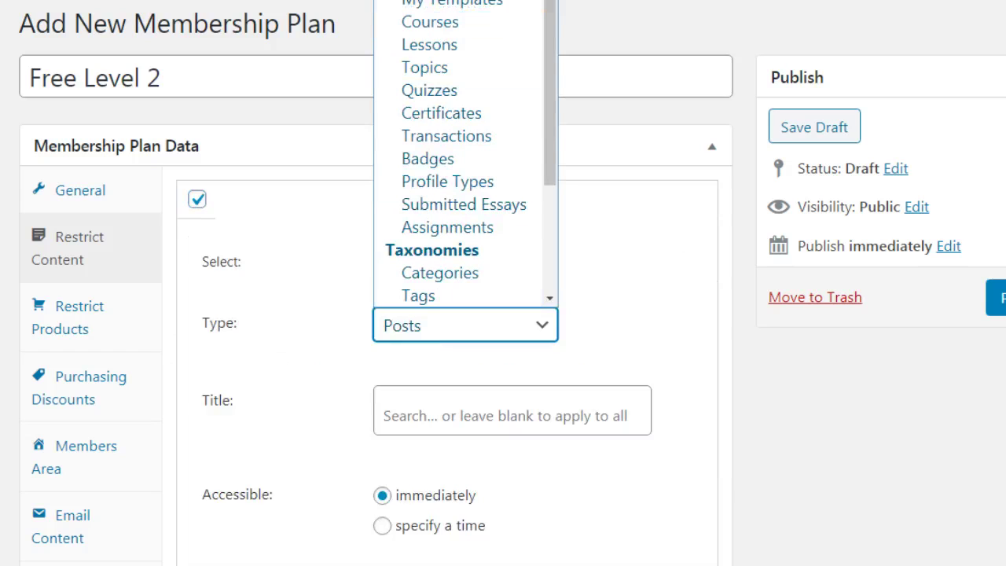
left_click(424, 0)
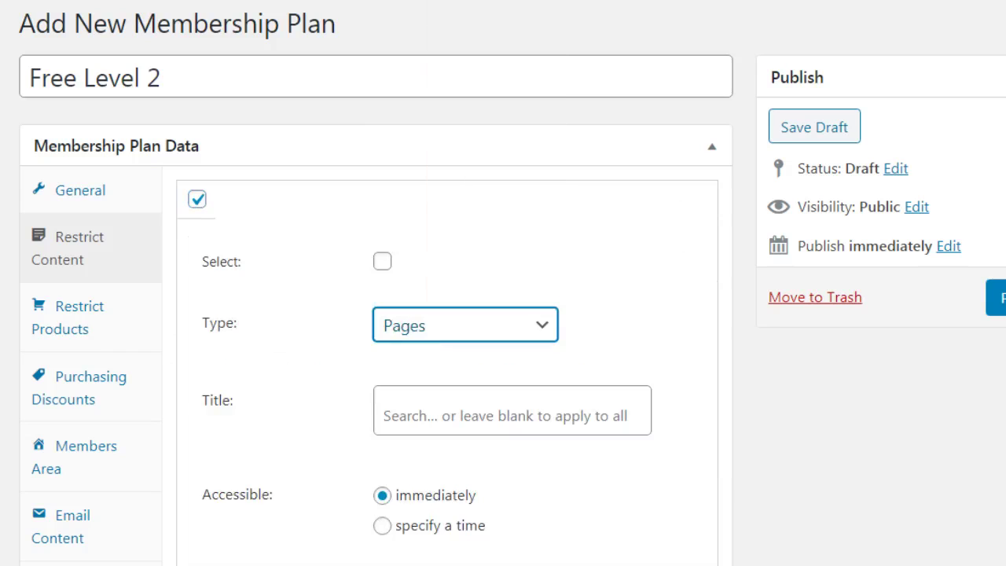
scroll(744, 231, "down", 2)
left_click(746, 233)
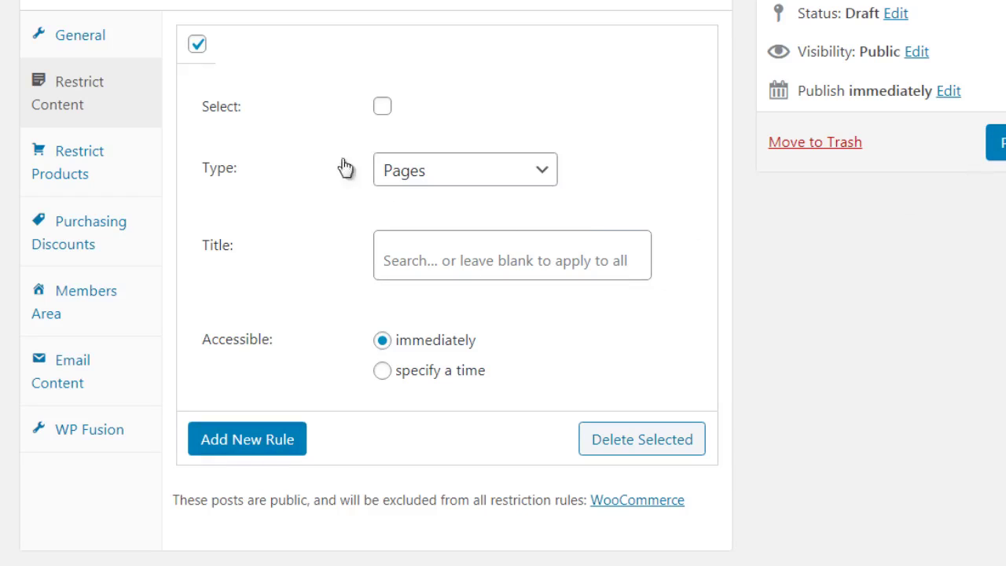
Review the content rule's available types and try access after a specified time before restoring immediate access
left_click(424, 182)
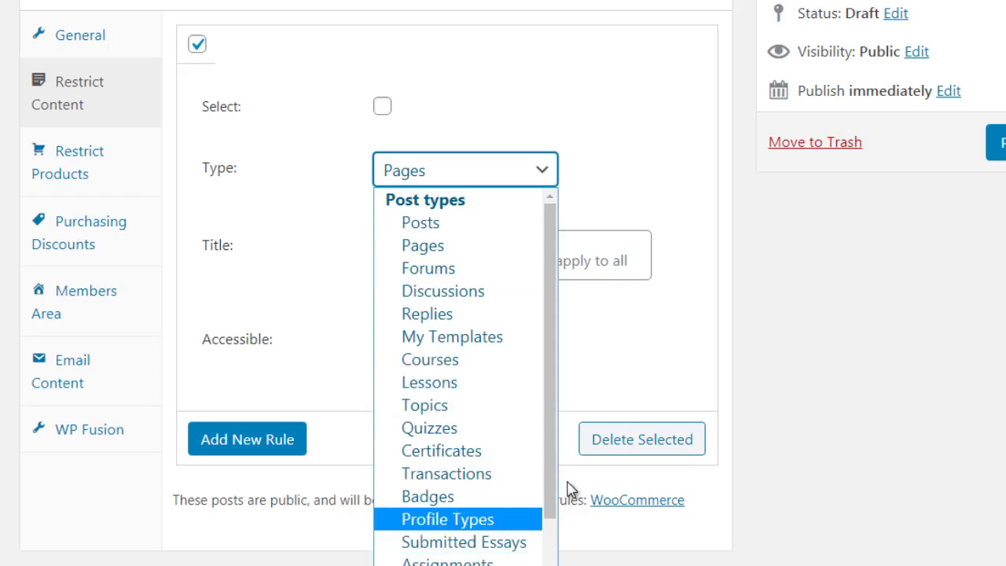
left_click(743, 299)
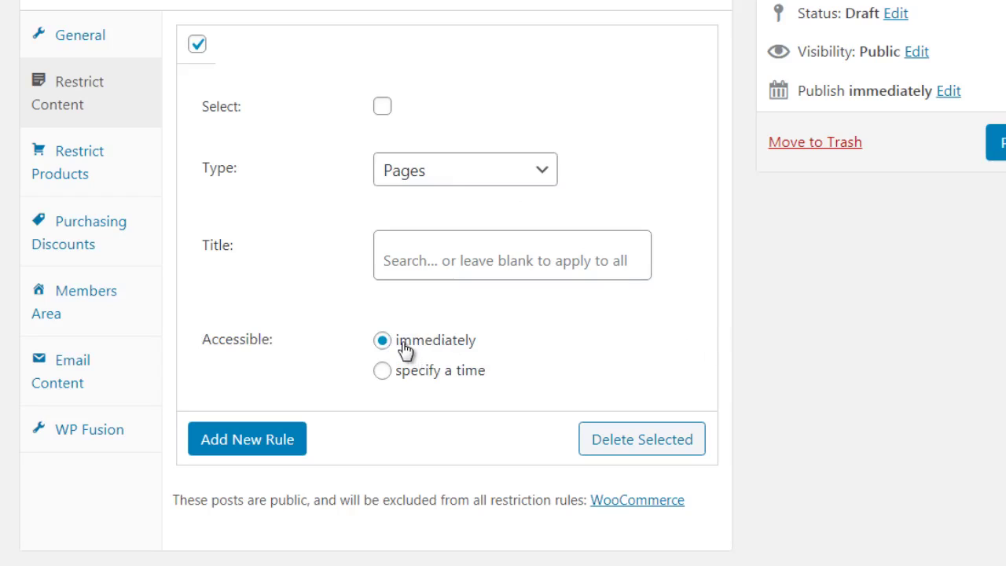
left_click(410, 374)
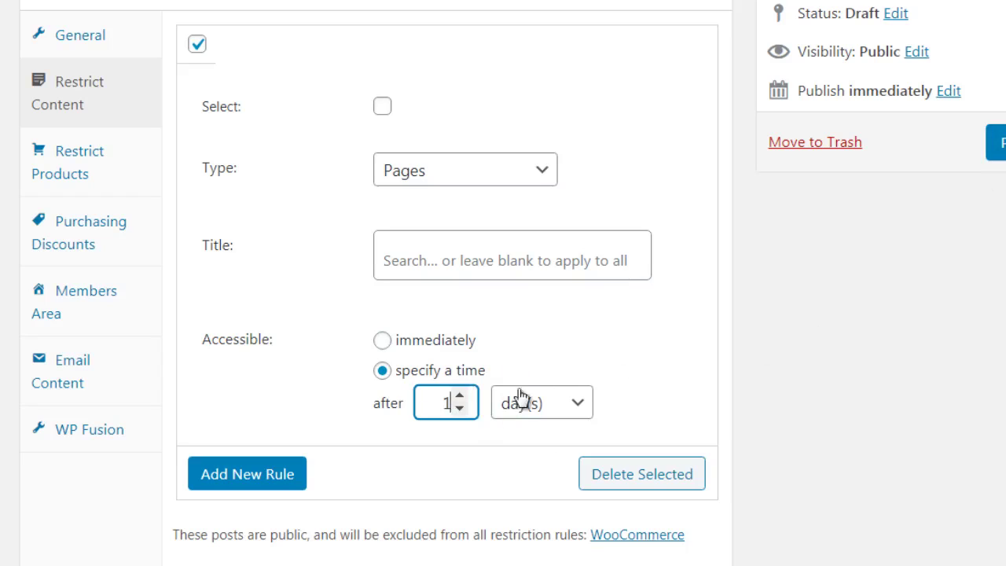
left_click(463, 340)
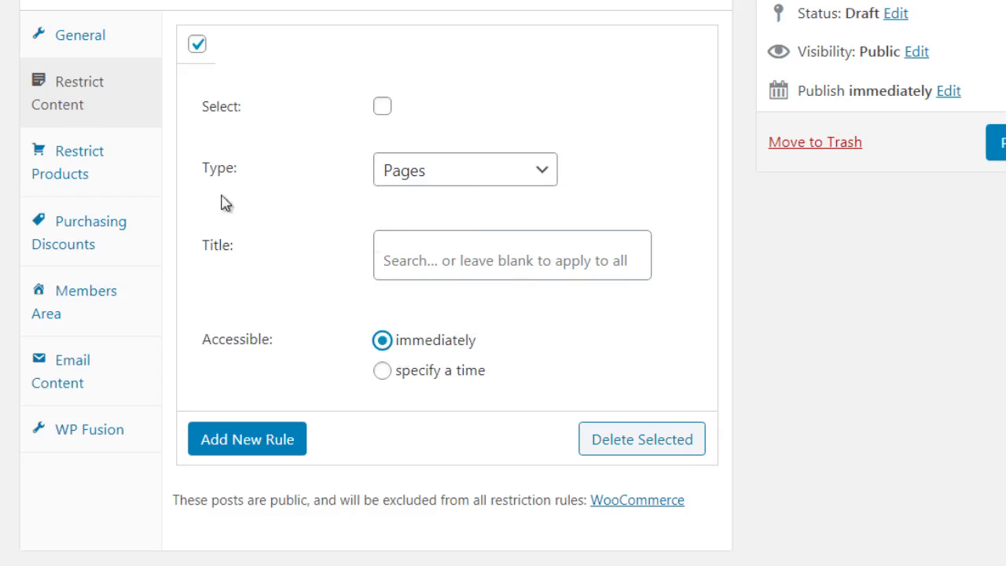
Add a product restriction rule to the plan, keeping Products as its type
left_click(142, 167)
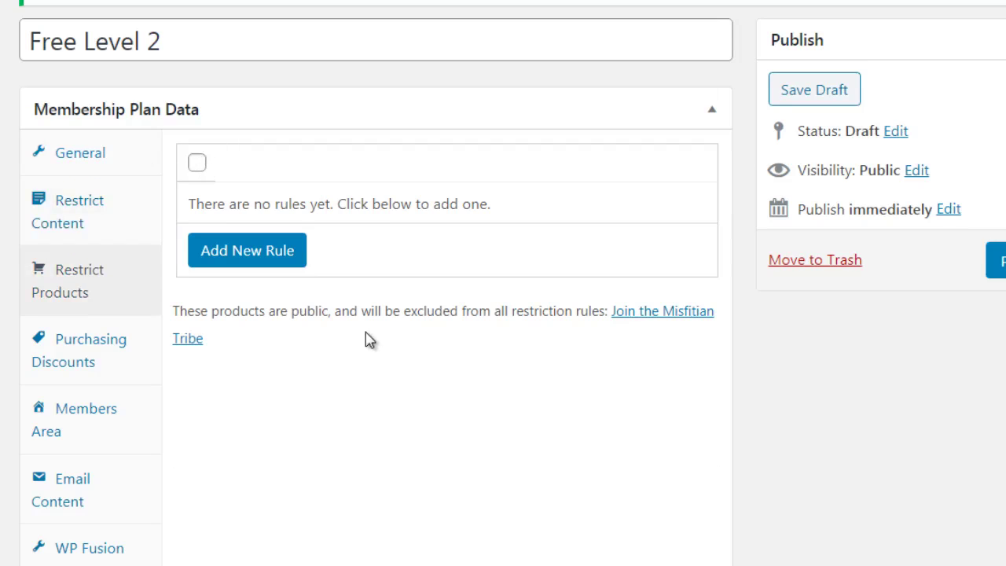
left_click(281, 254)
left_click(410, 292)
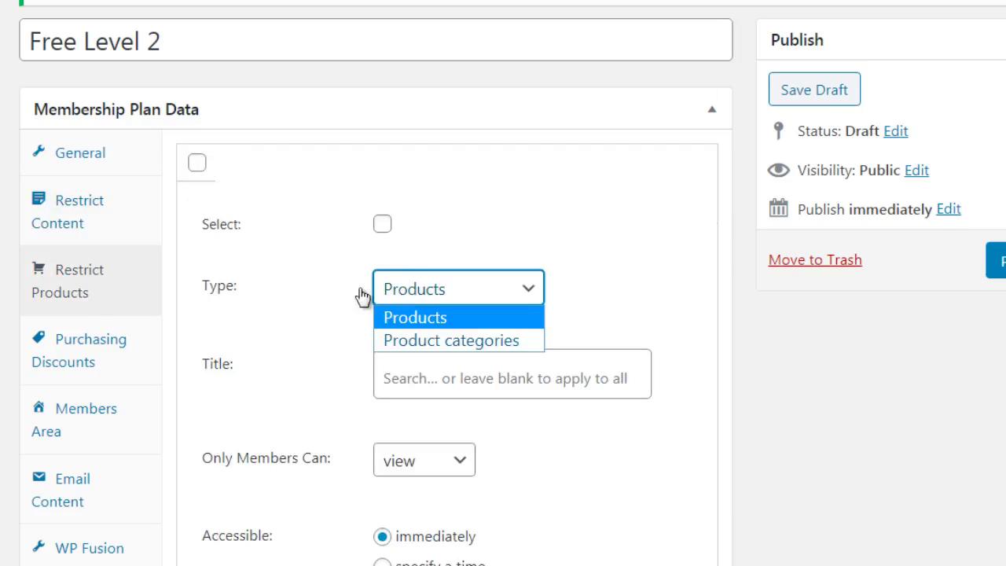
left_click(175, 281)
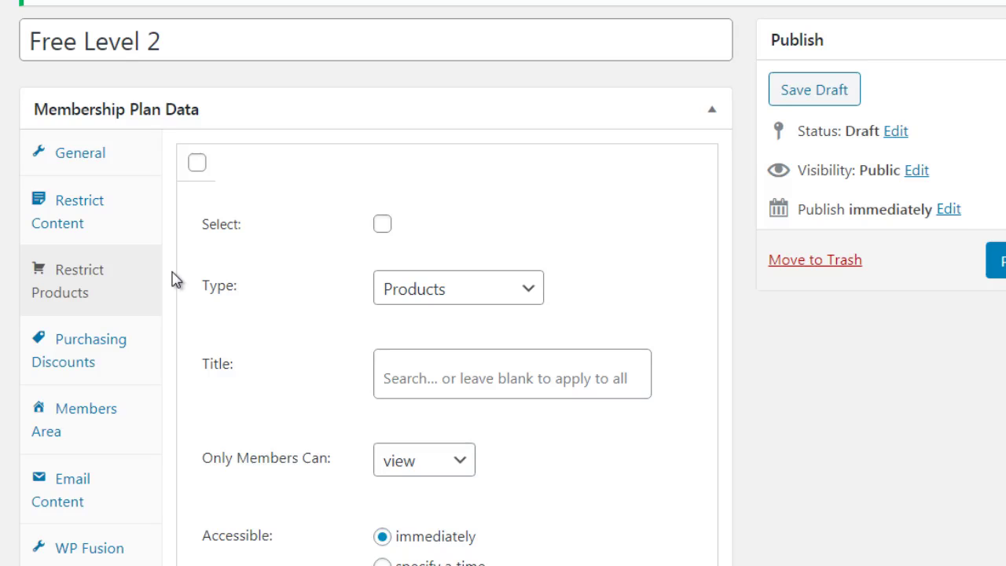
left_click_drag(174, 281, 344, 101)
left_click(344, 109)
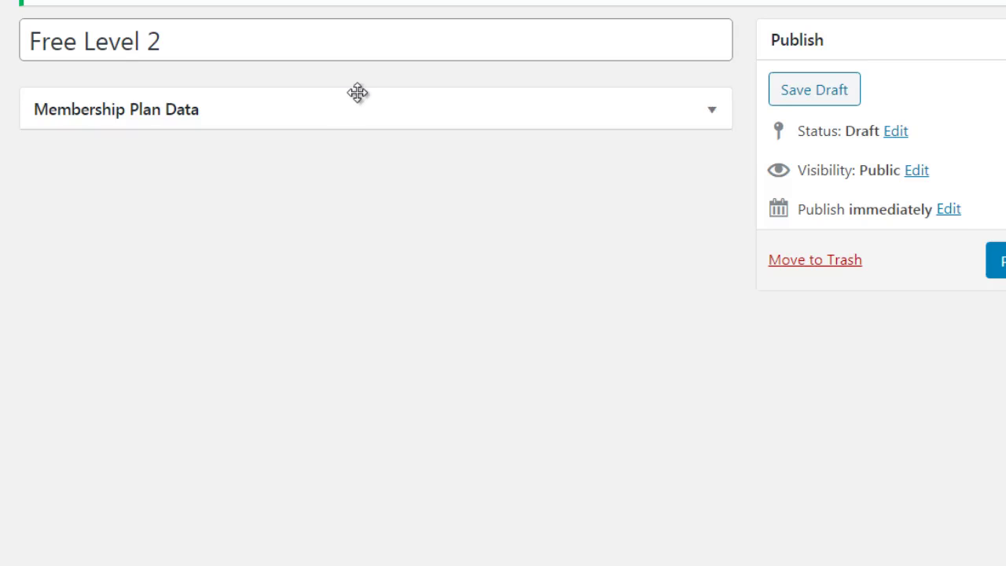
left_click(358, 93)
left_click(385, 250)
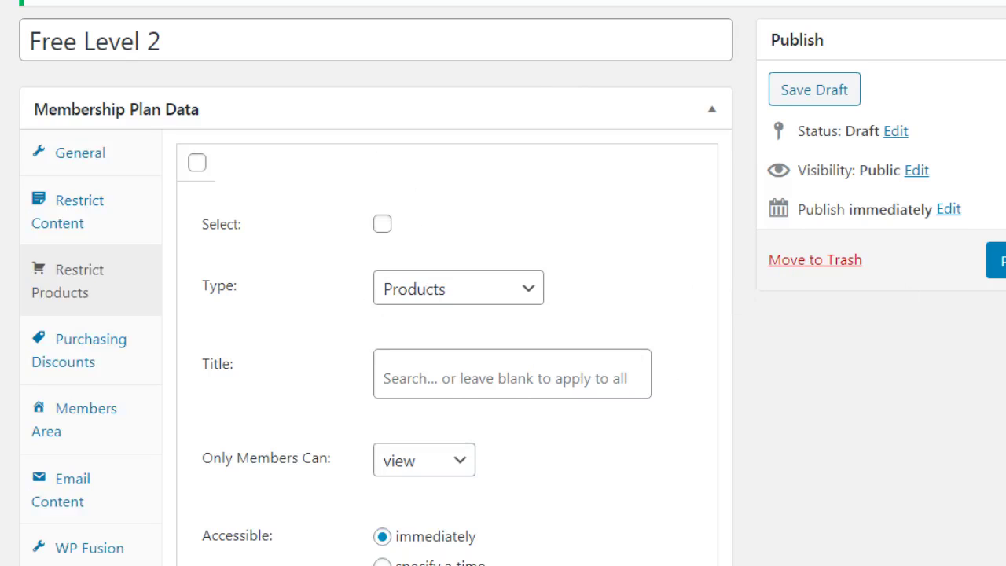
Select the product restriction rule and add a purchasing discount for Products with the % type
scroll(503, 283, "down", 1)
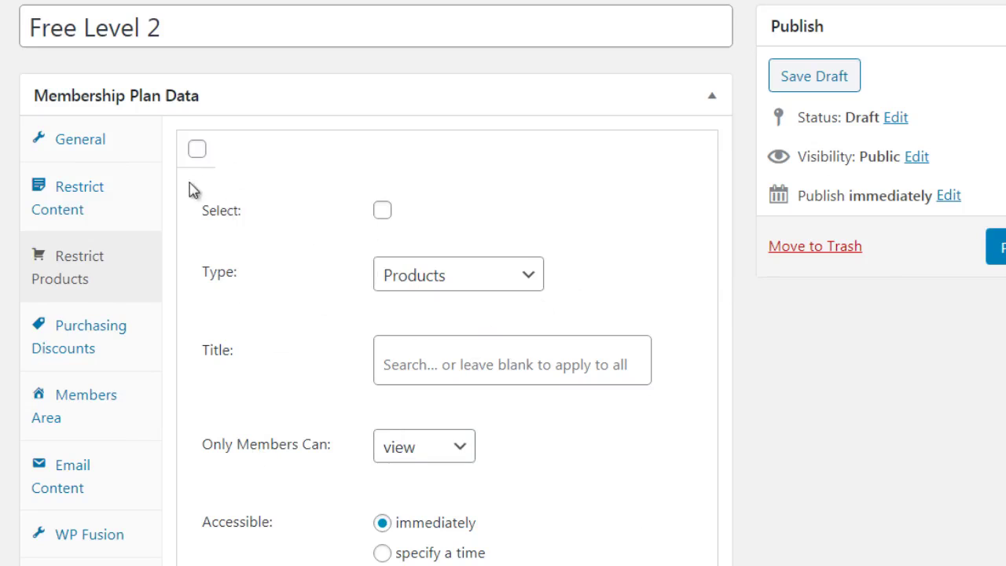
left_click(382, 210)
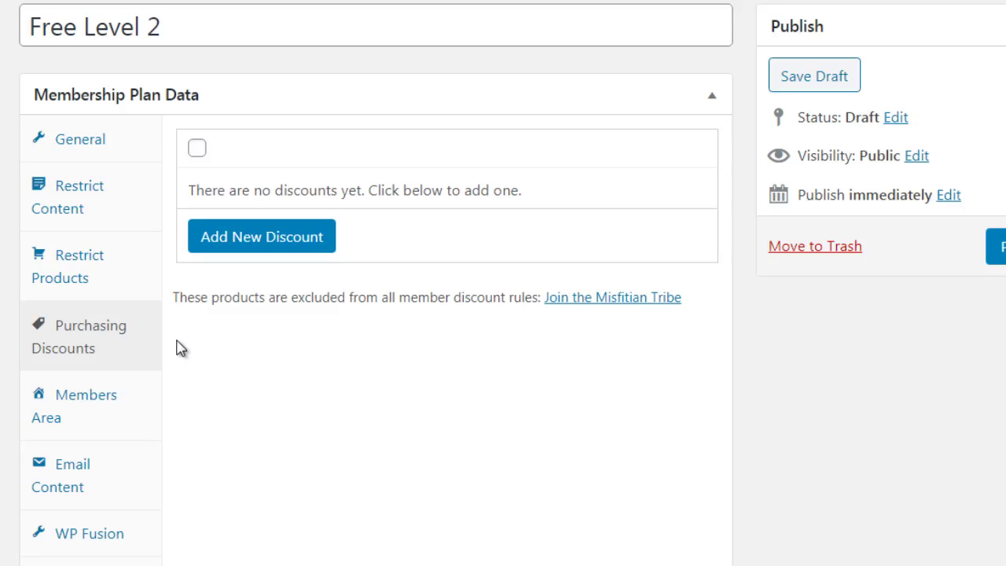
left_click(284, 238)
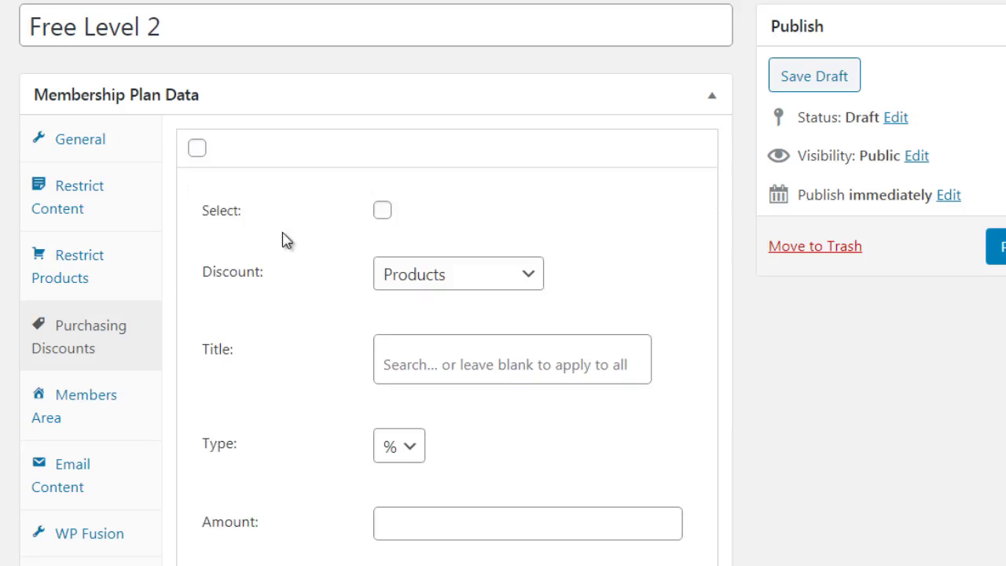
left_click(410, 289)
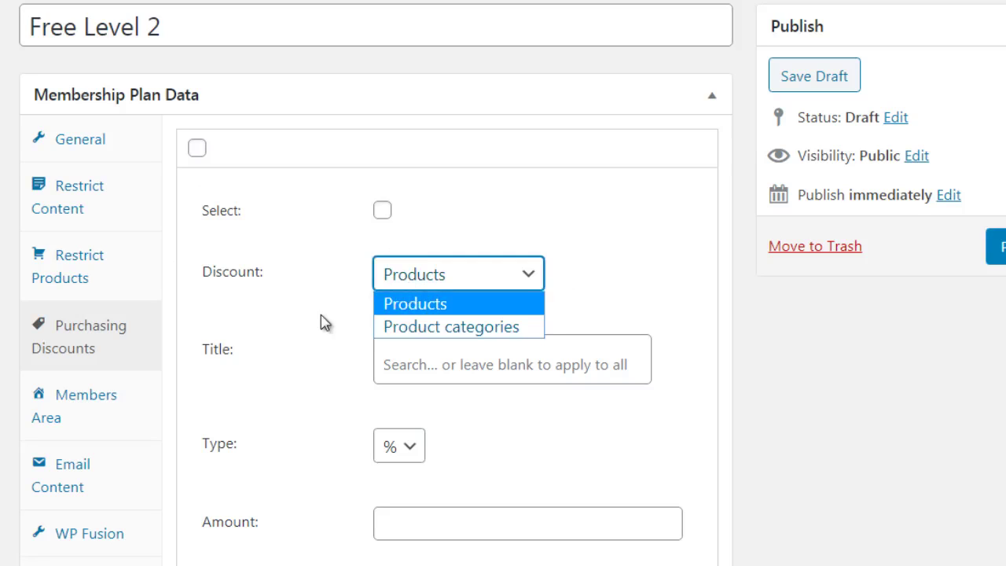
left_click(326, 338)
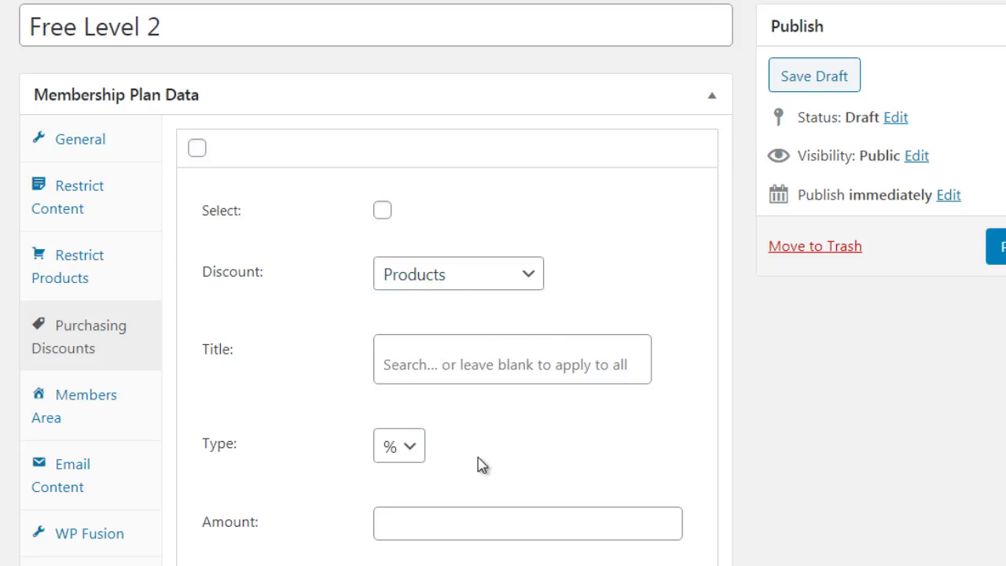
left_click(409, 447)
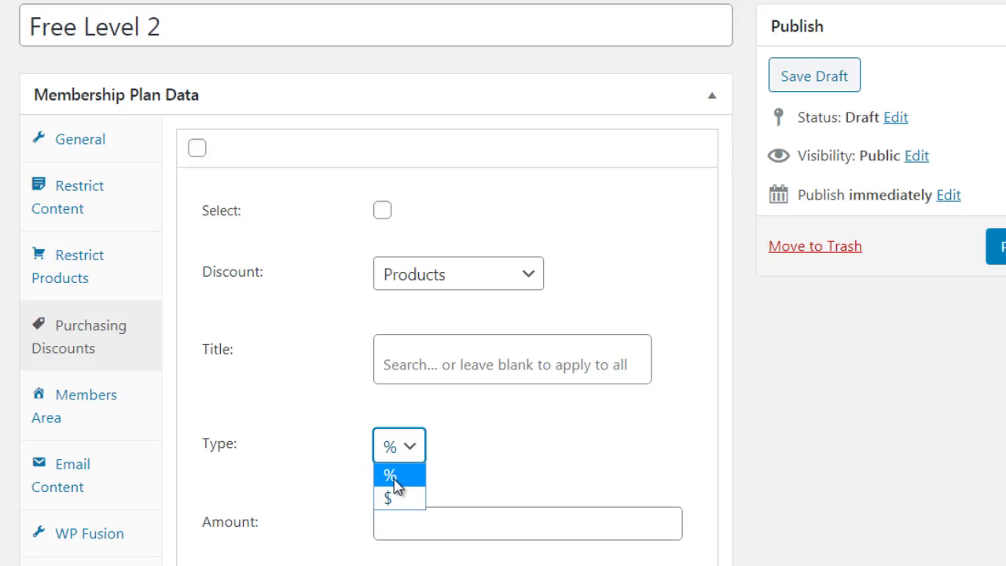
left_click(164, 406)
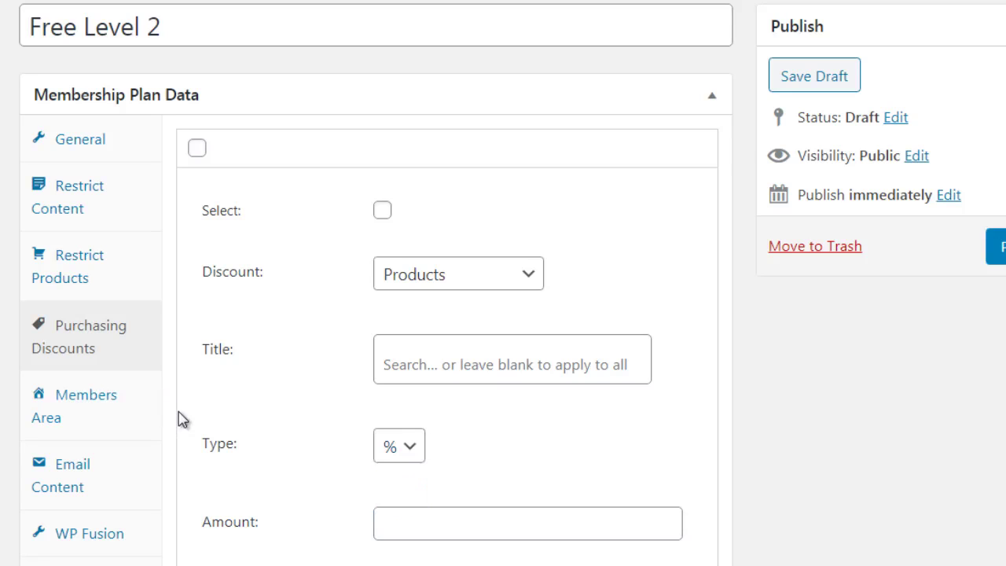
Remove all sections from the plan's Members Area: Content, Products, Discounts, Notes and Manage
left_click(134, 409)
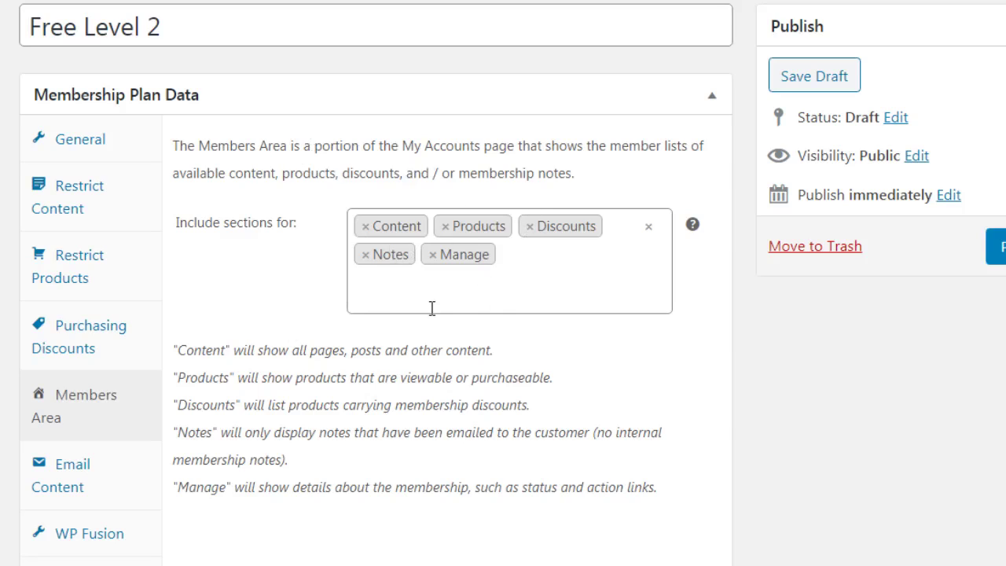
left_click(365, 228)
left_click(365, 227)
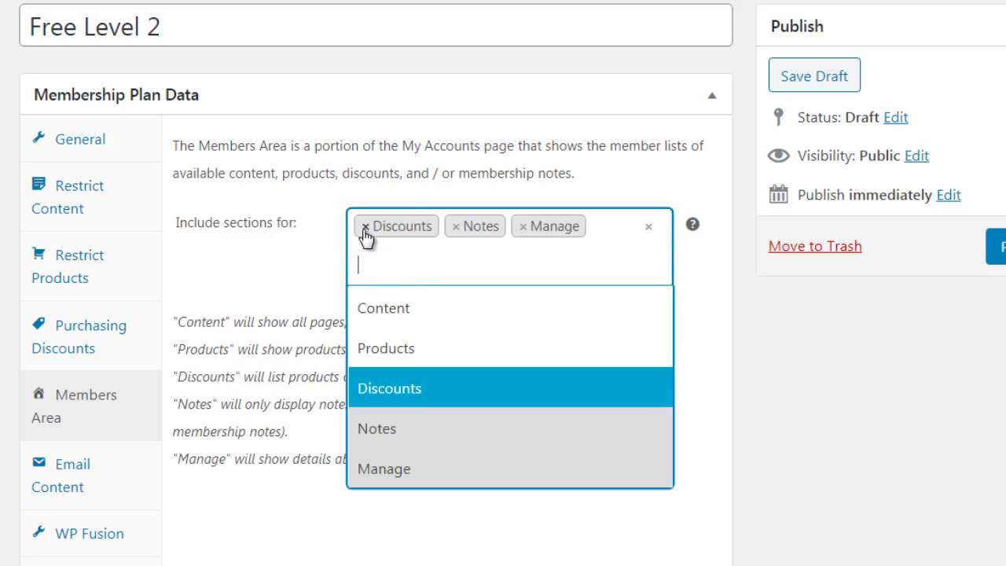
triple_click(363, 228)
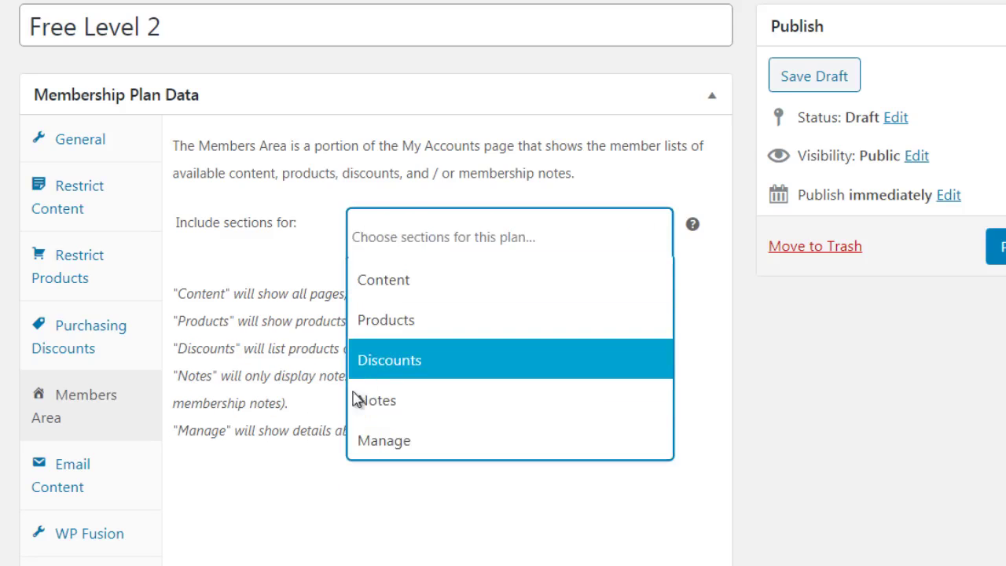
left_click(311, 508)
Include the Products, Discounts, Notes and Manage sections in the plan's Members Area
left_click(424, 229)
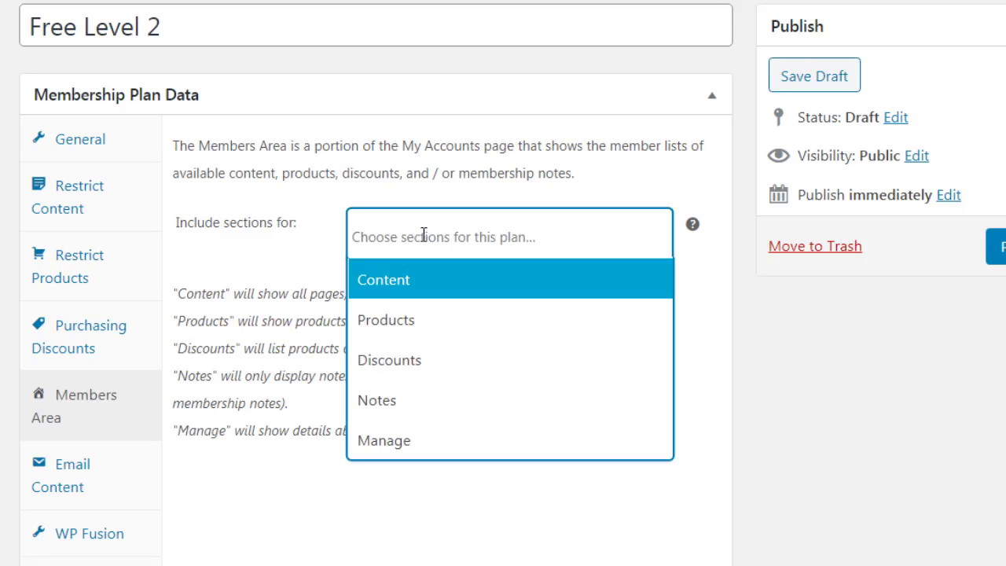
left_click(406, 321)
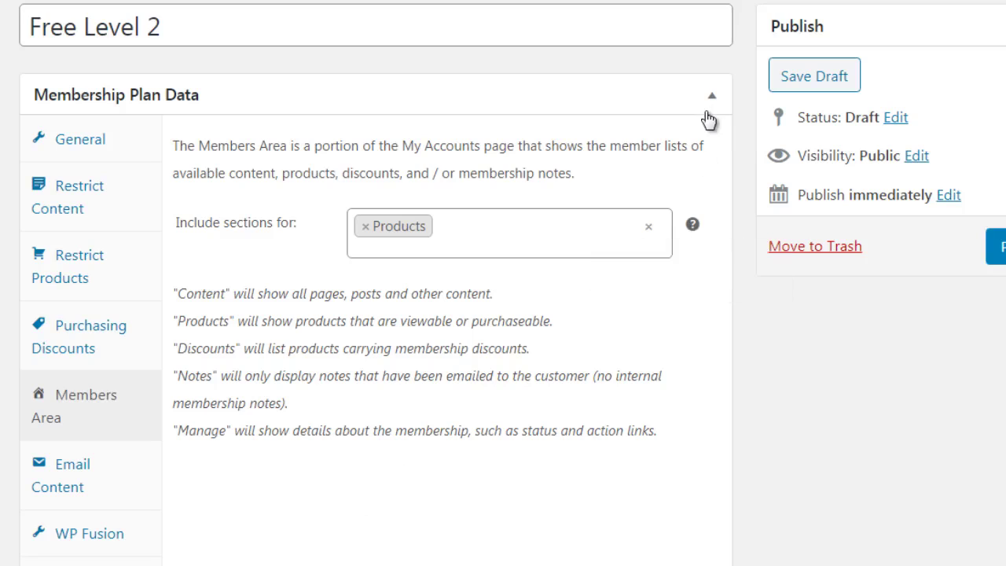
left_click(445, 240)
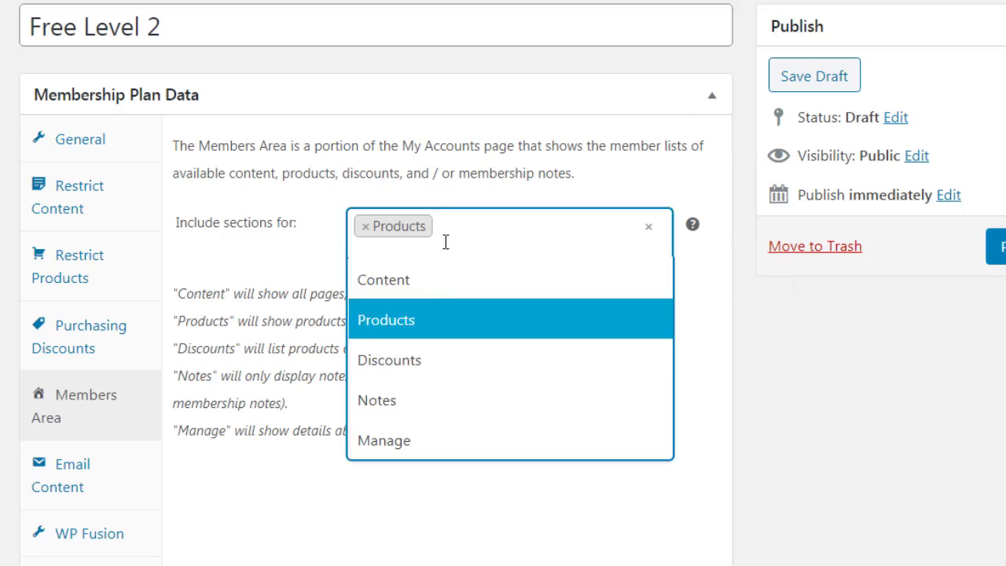
left_click(427, 365)
left_click(566, 233)
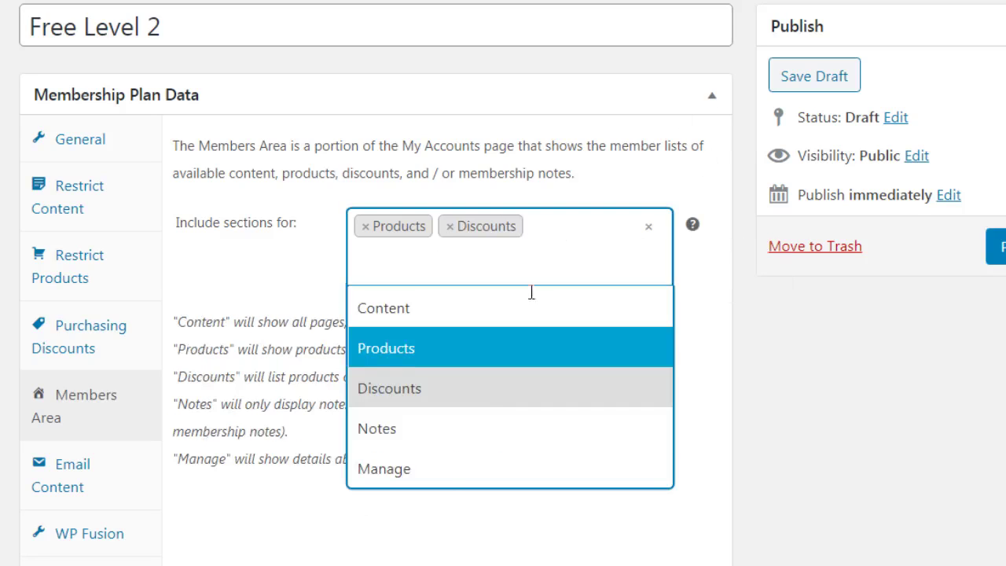
left_click(451, 424)
left_click(551, 254)
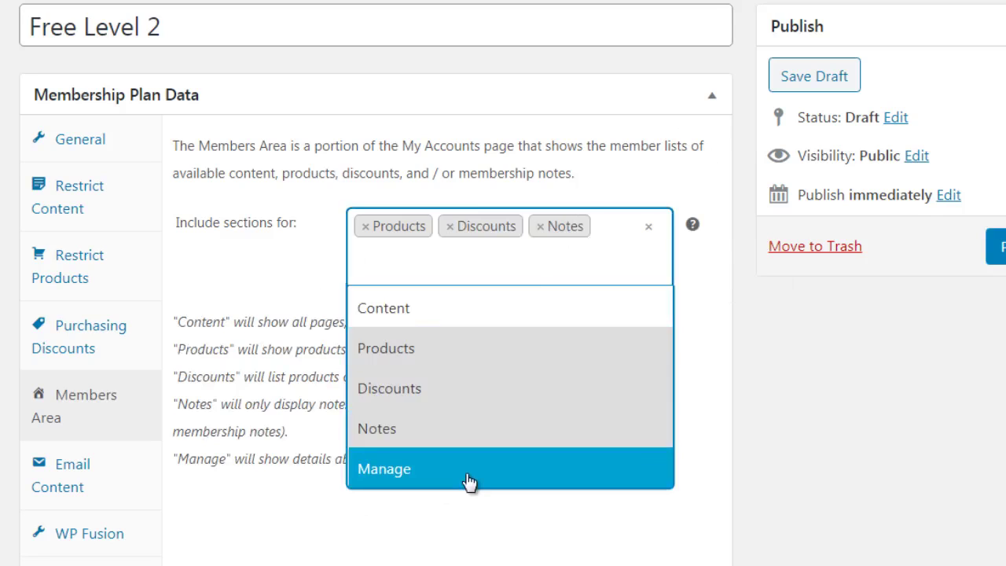
left_click(469, 480)
left_click(398, 527)
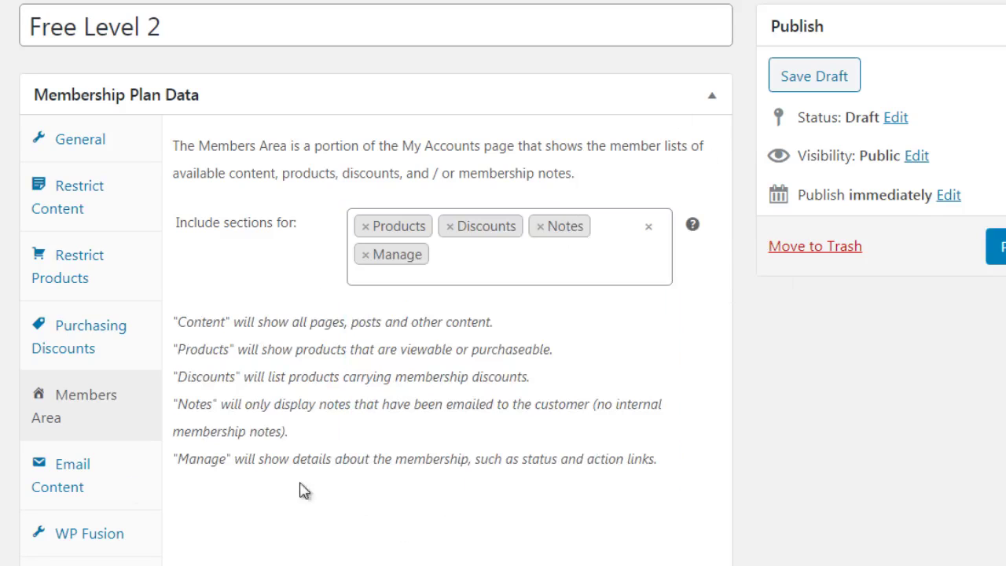
Check the plan's email content settings and rename the plan as "Premium - $97 one time fee (all access pass)"
left_click(132, 490)
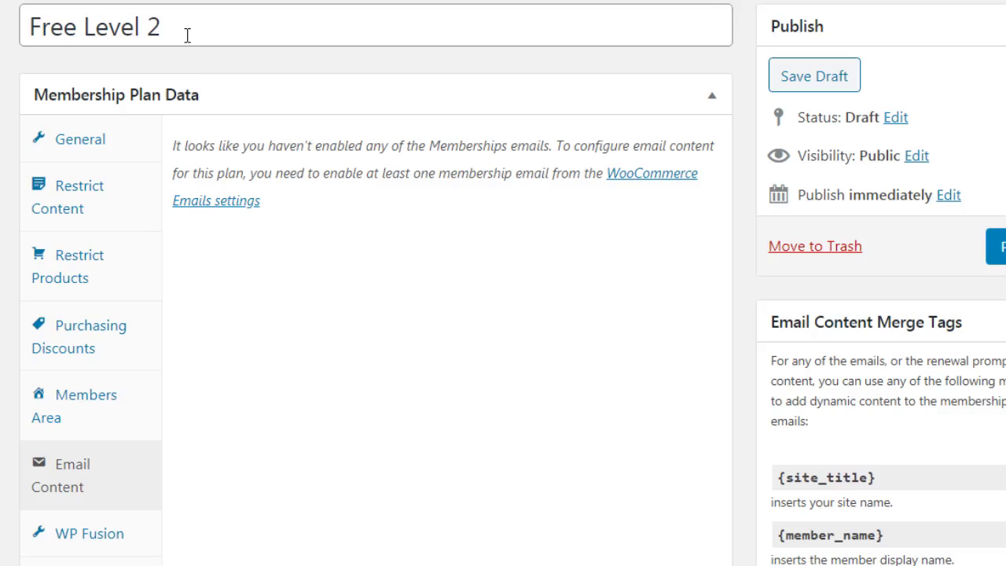
left_click(138, 146)
left_click_drag(189, 31, 17, 37)
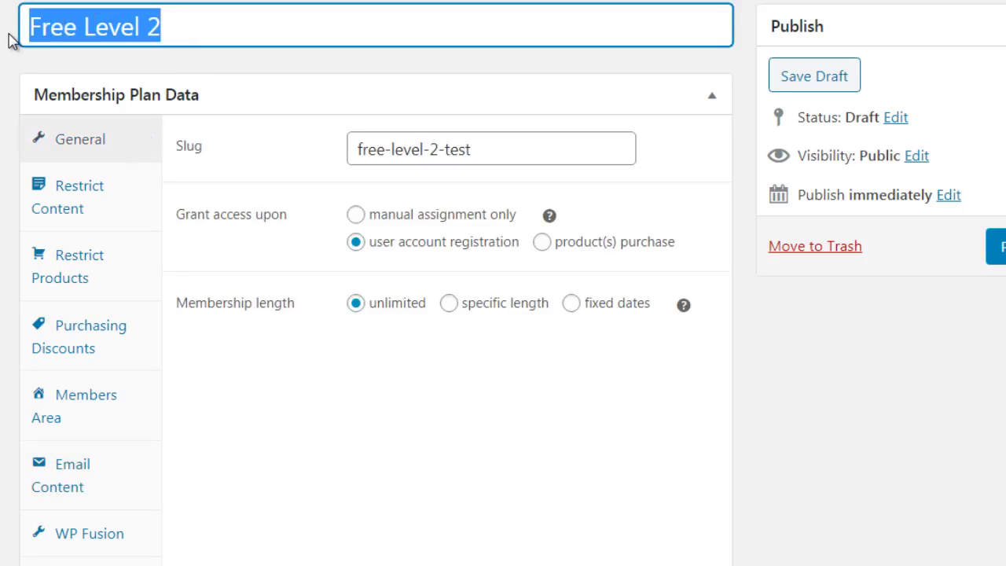
type("Premium")
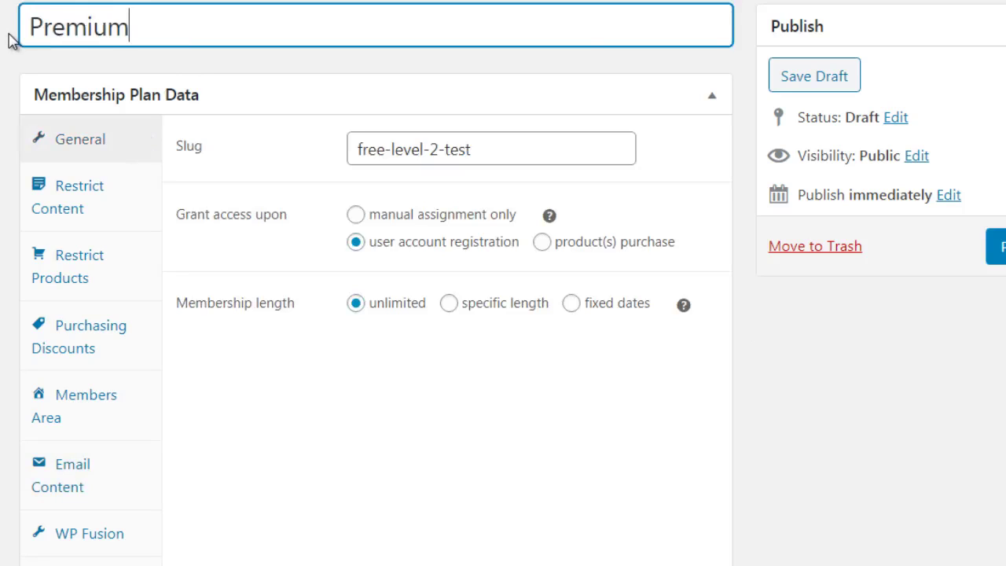
type(" - $97")
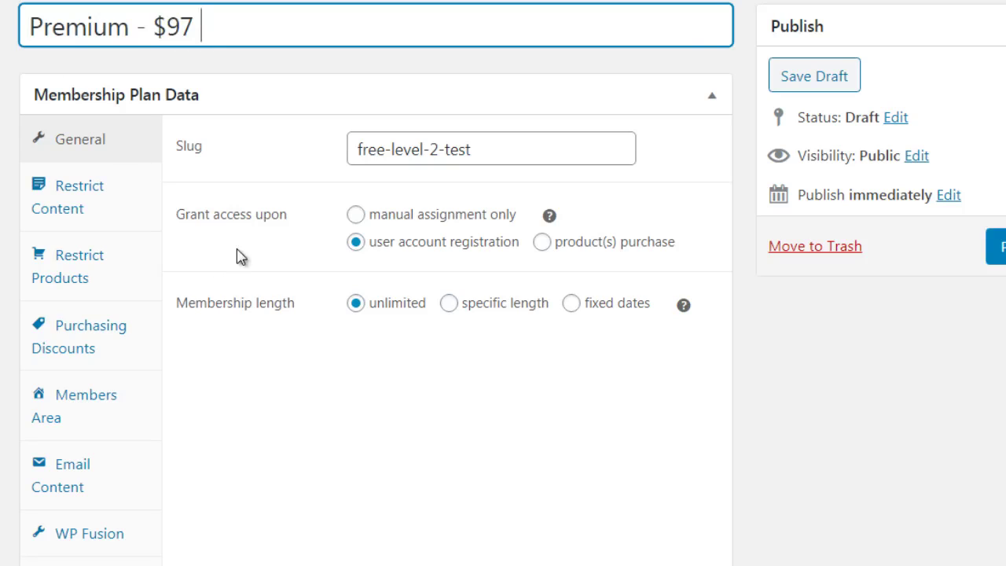
type(" one time fee")
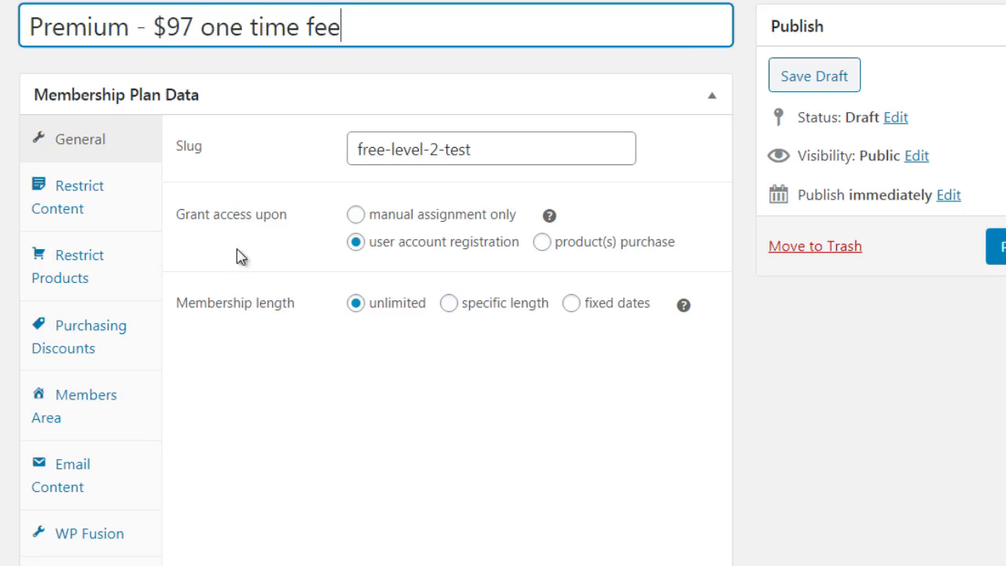
type(" (all access pass)")
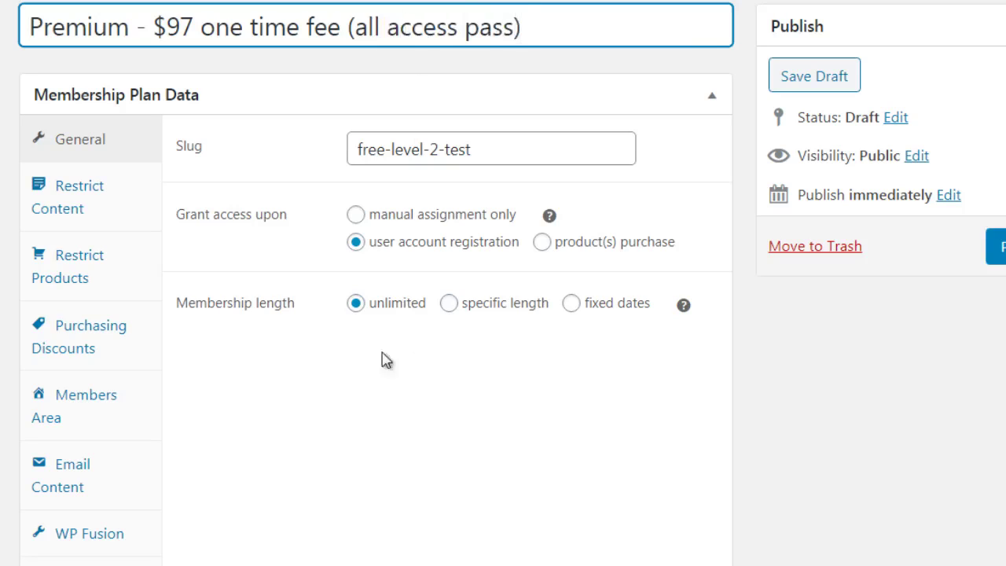
left_click(329, 412)
Set the plan's slug to premium-level and grant access upon product(s) purchase
left_click_drag(500, 145, 325, 134)
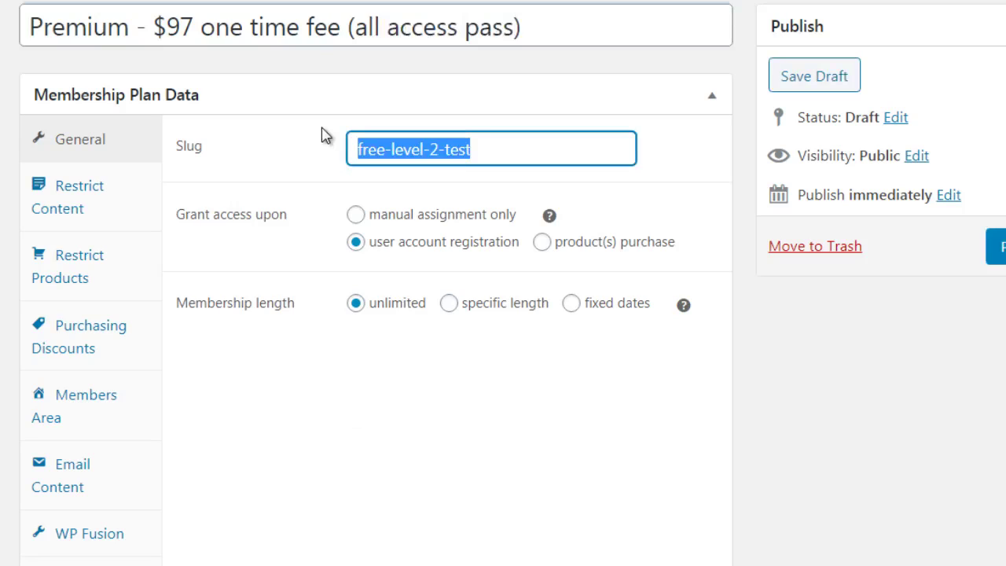
type("prem")
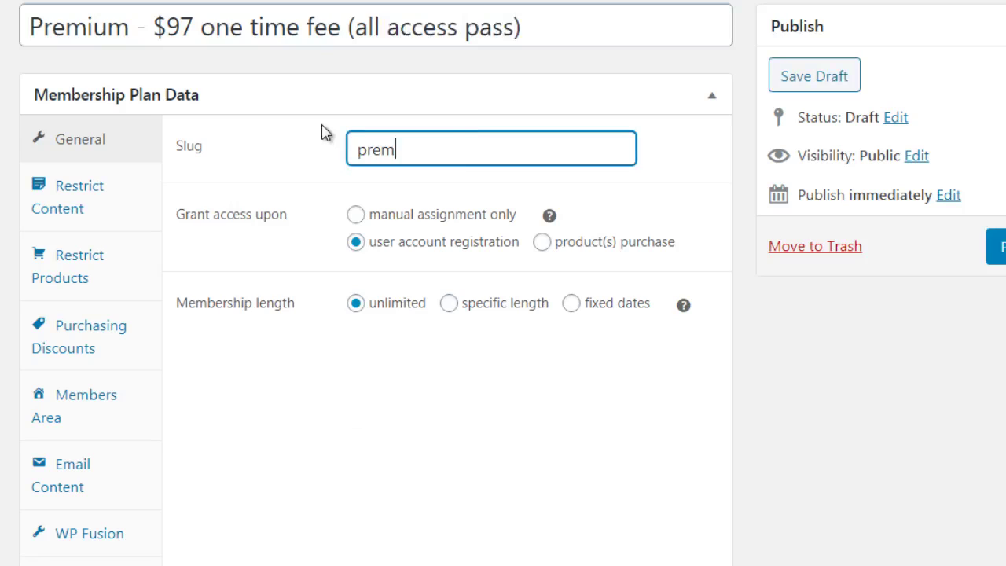
type("ium-level")
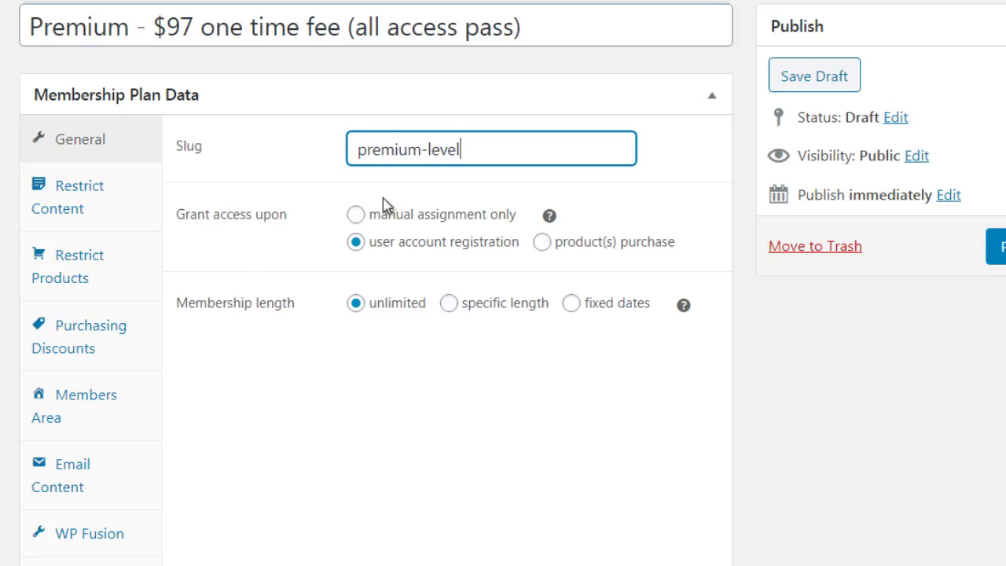
left_click(548, 245)
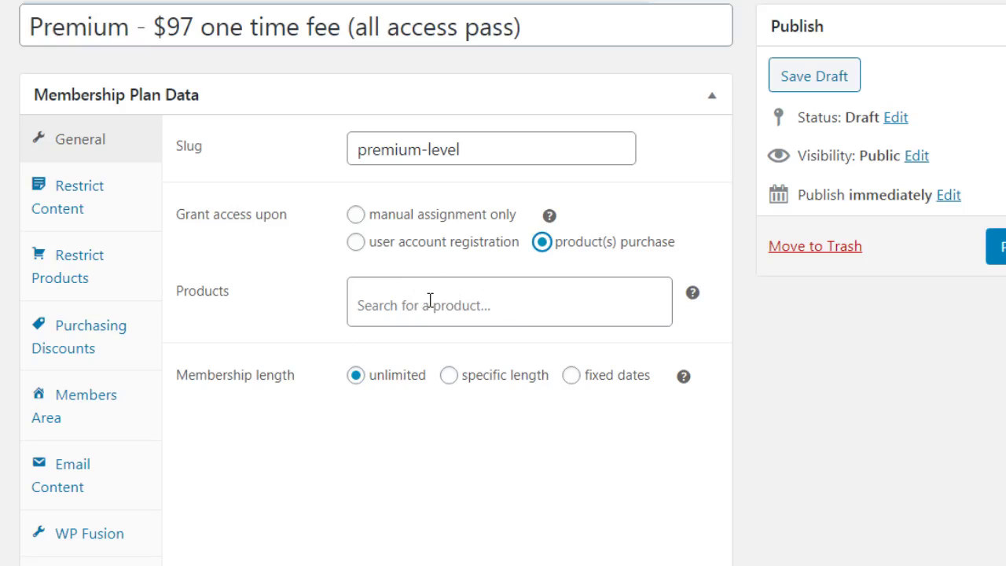
Review the types available for the Pages restriction rule and add a second content restriction rule, keeping Posts as its type
left_click(138, 213)
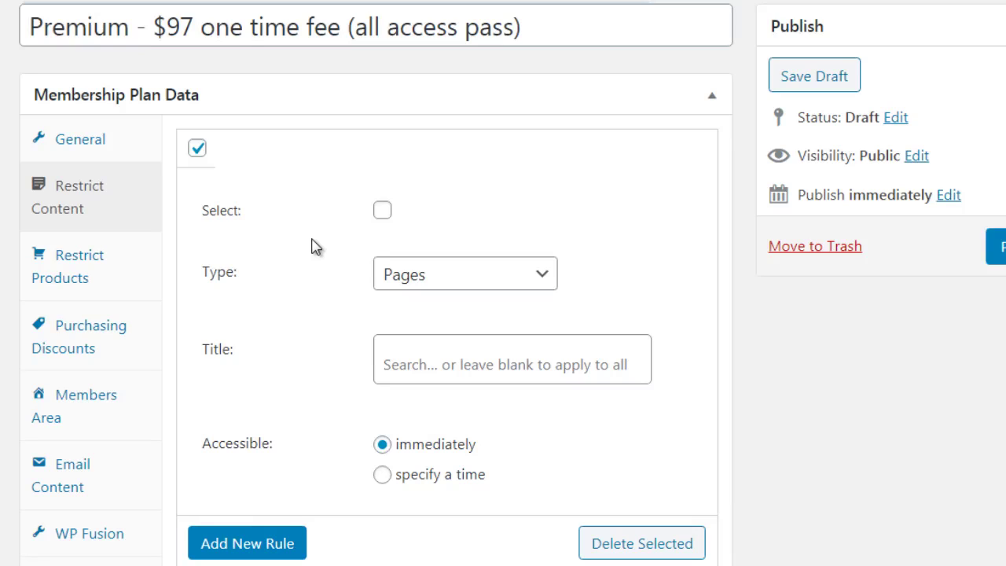
left_click(444, 279)
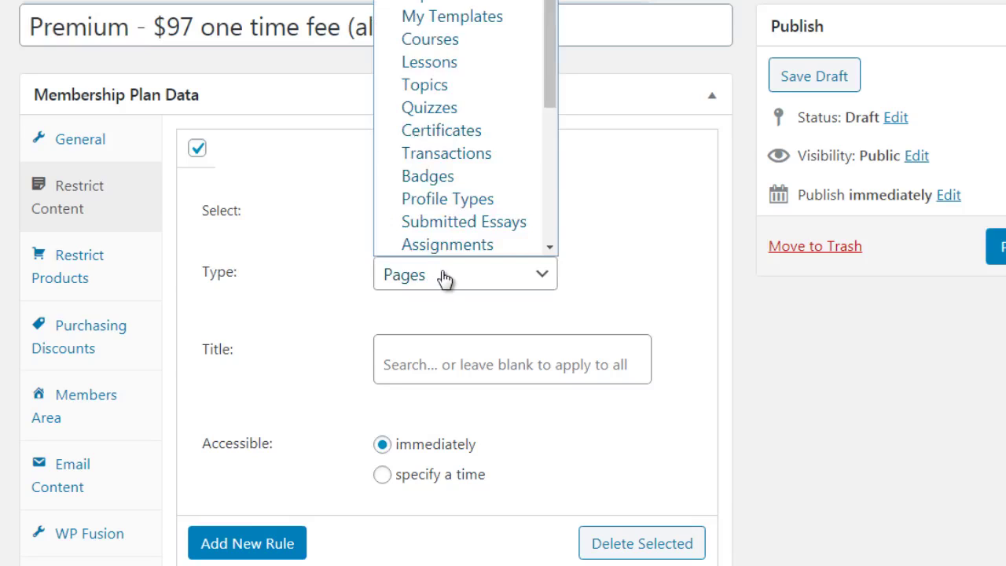
left_click(341, 288)
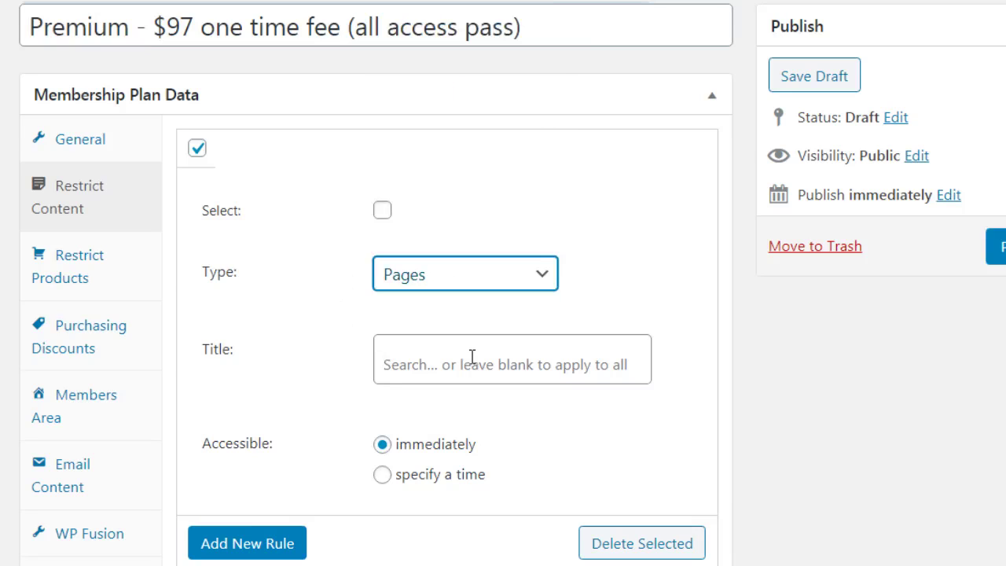
left_click(464, 274)
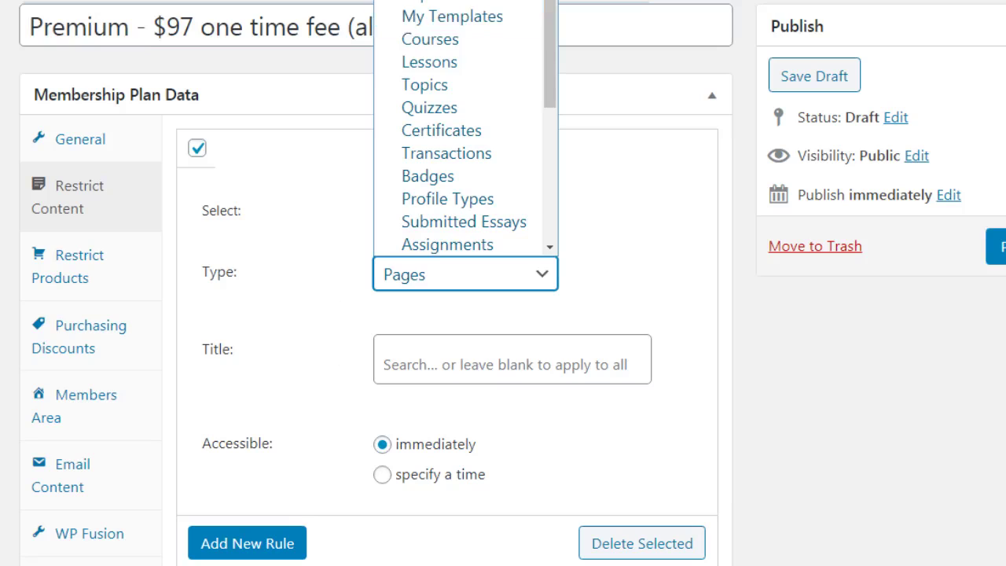
left_click(328, 421)
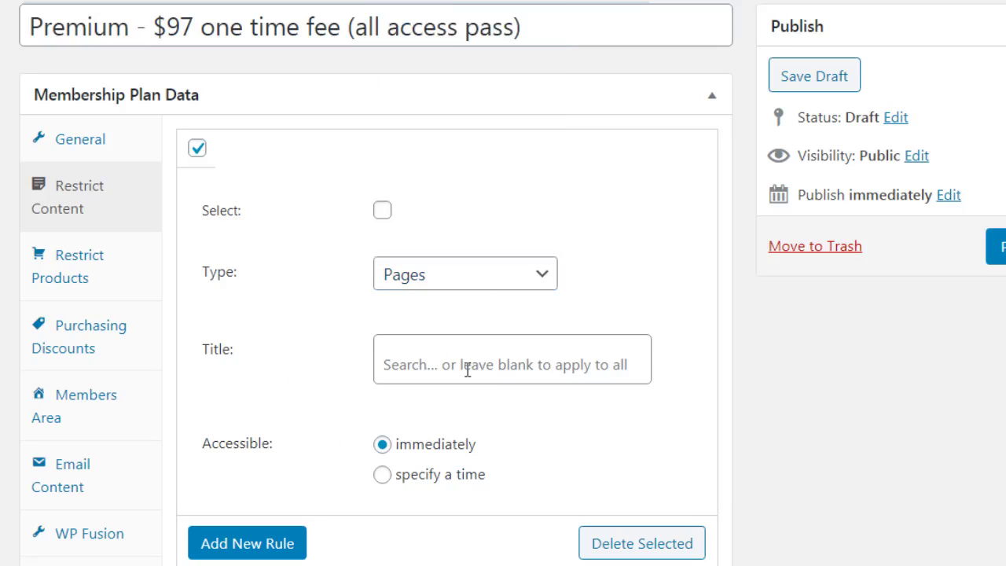
left_click(231, 545)
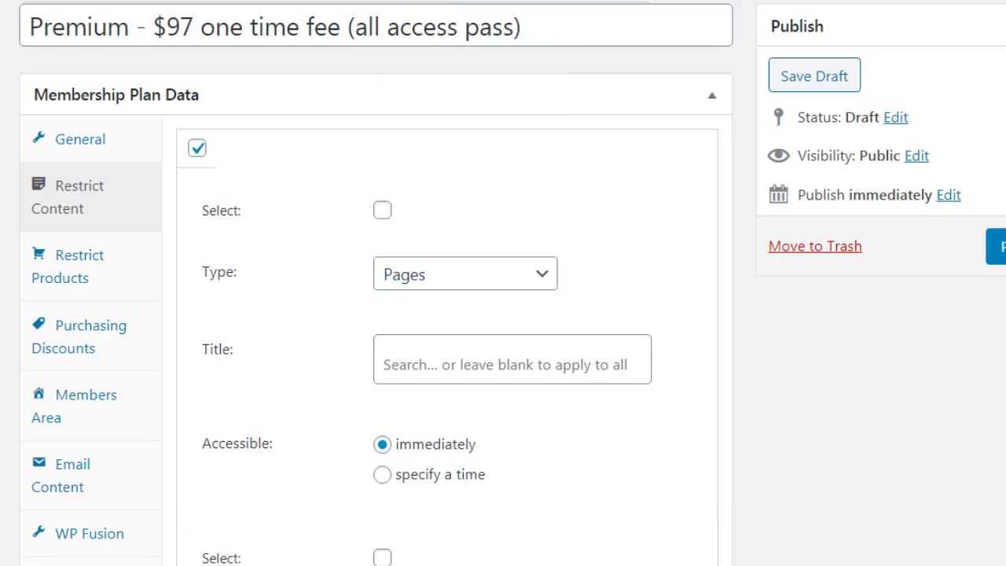
scroll(465, 360, "down", 4)
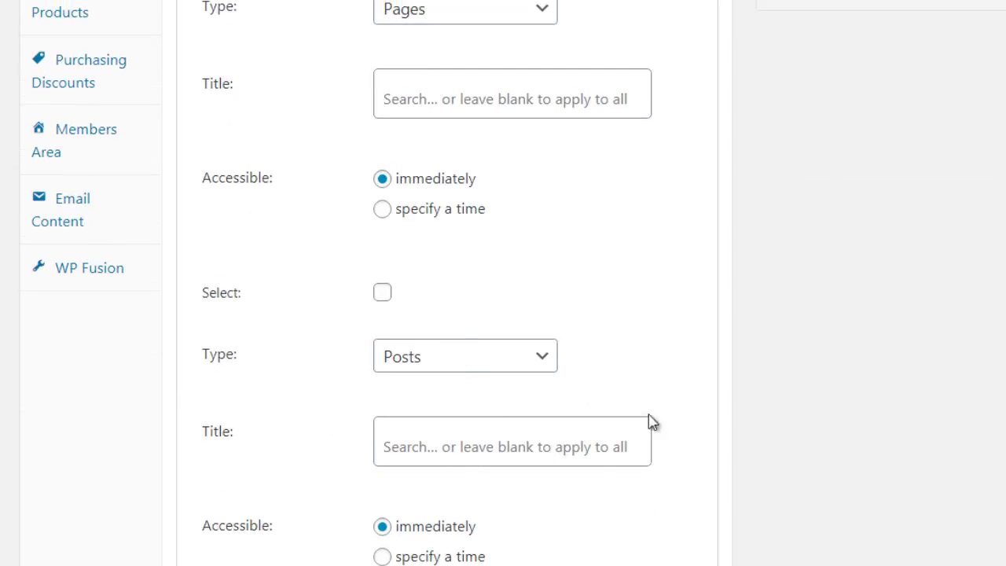
scroll(503, 283, "down", 1)
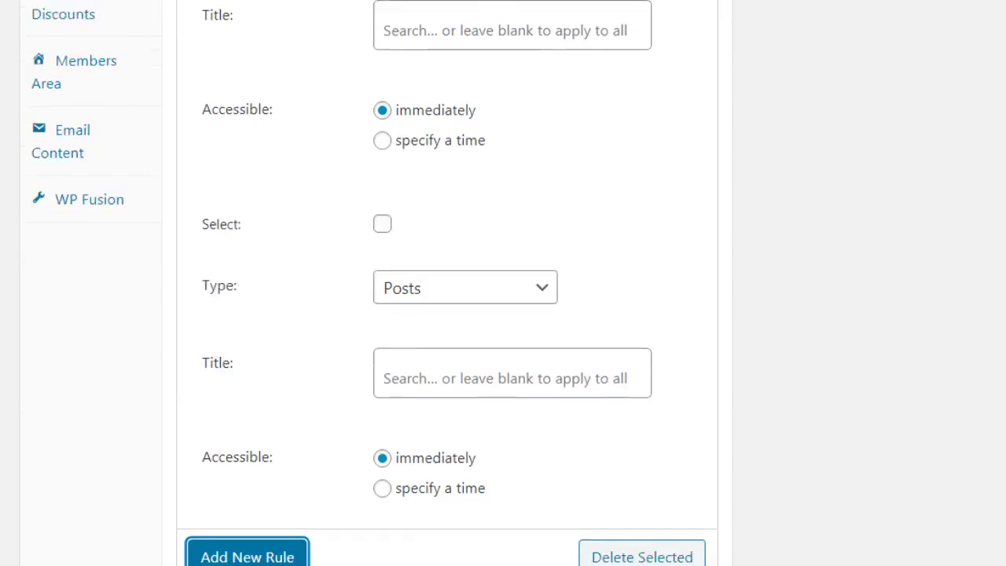
scroll(503, 283, "up", 3)
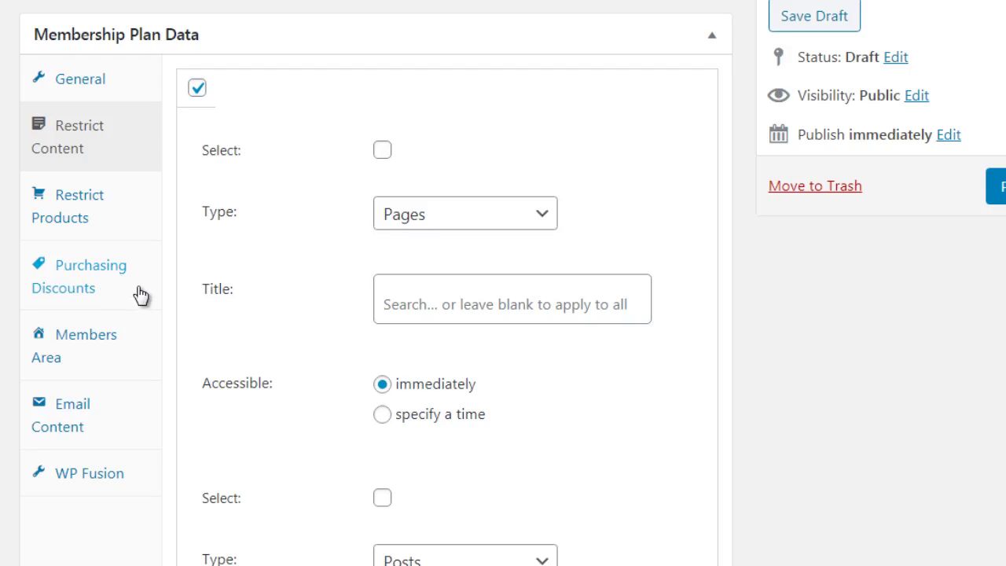
Add the Content section to the plan's Members Area and publish the plan, confirming that its rules be saved
left_click(134, 359)
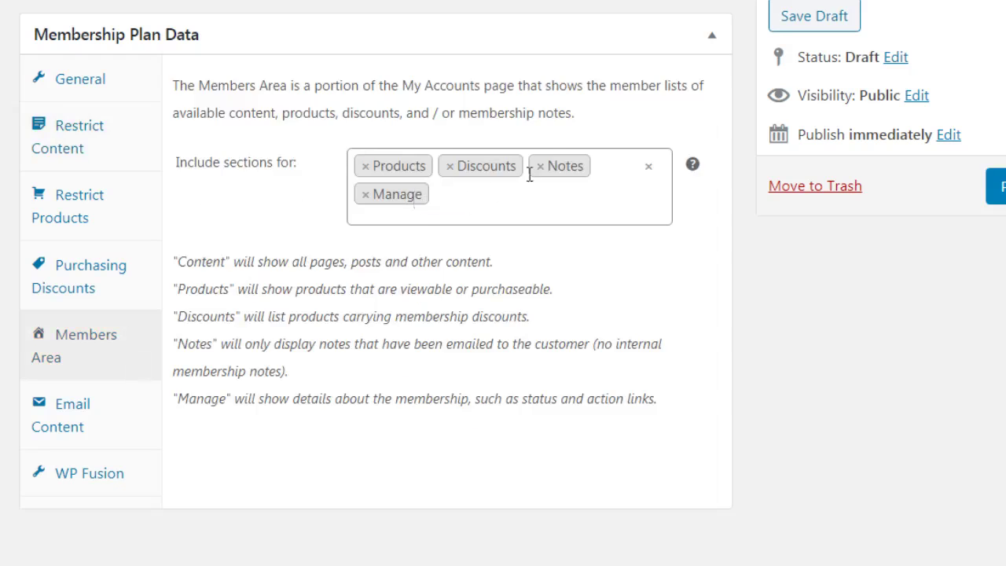
left_click(500, 206)
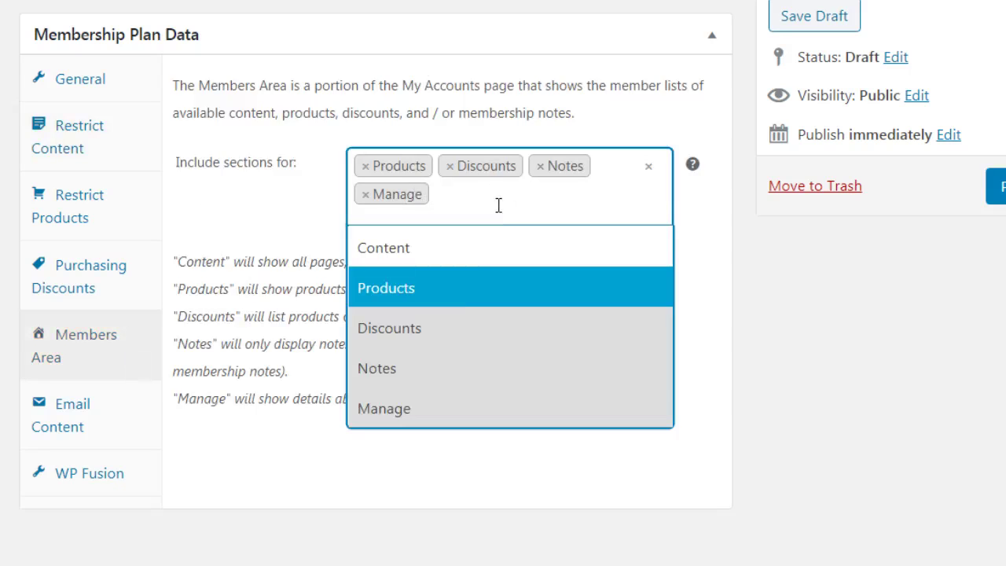
left_click(445, 261)
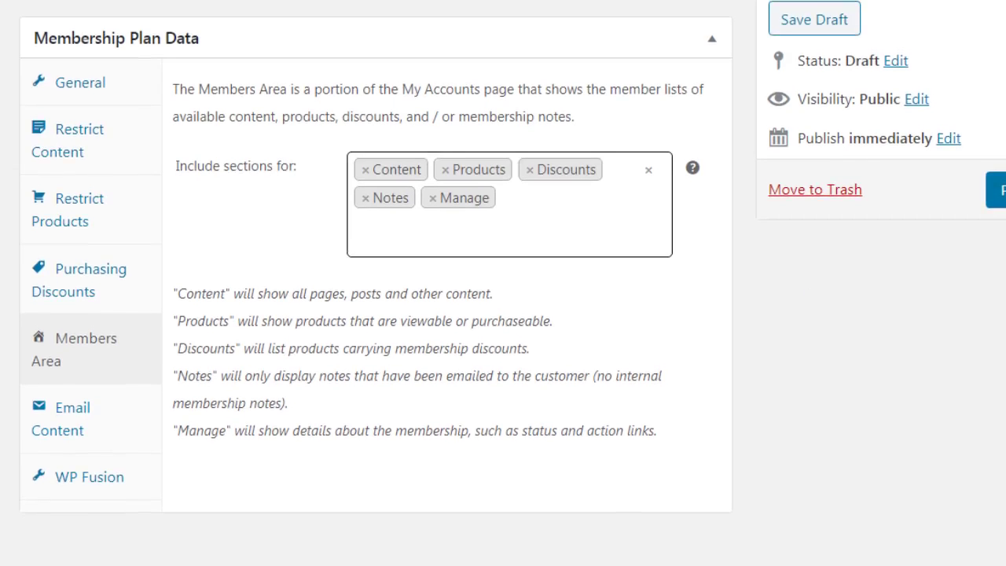
left_click(995, 191)
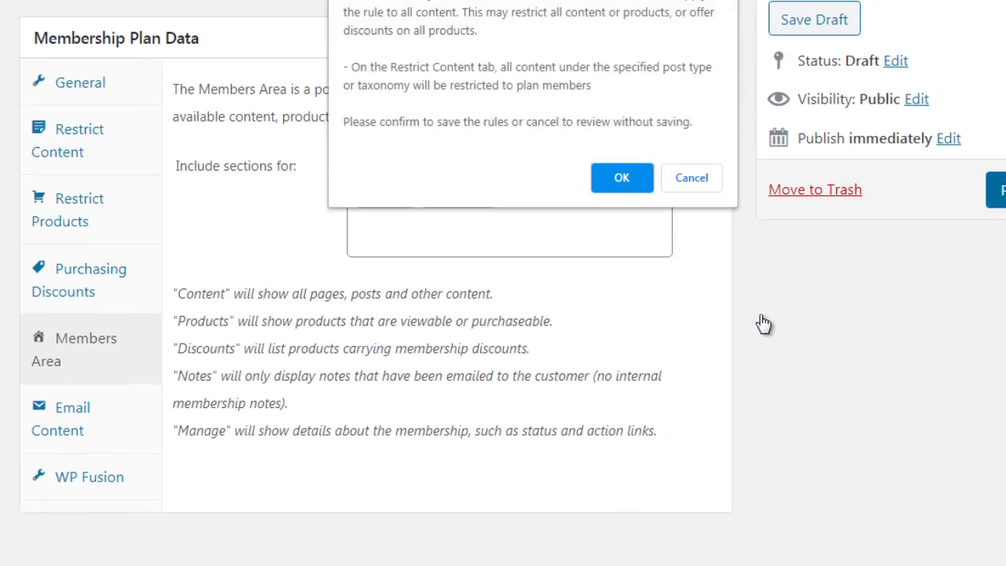
left_click(622, 178)
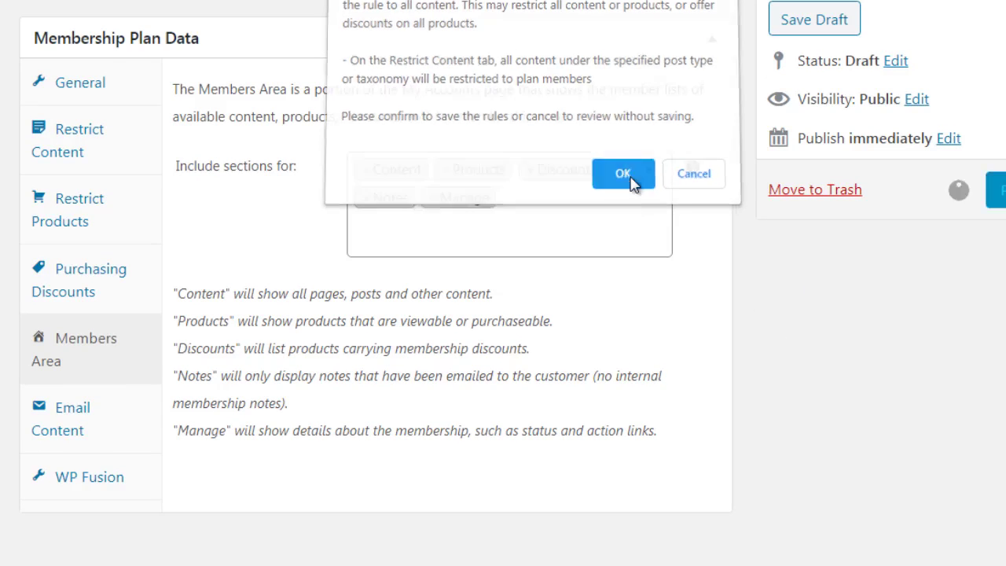